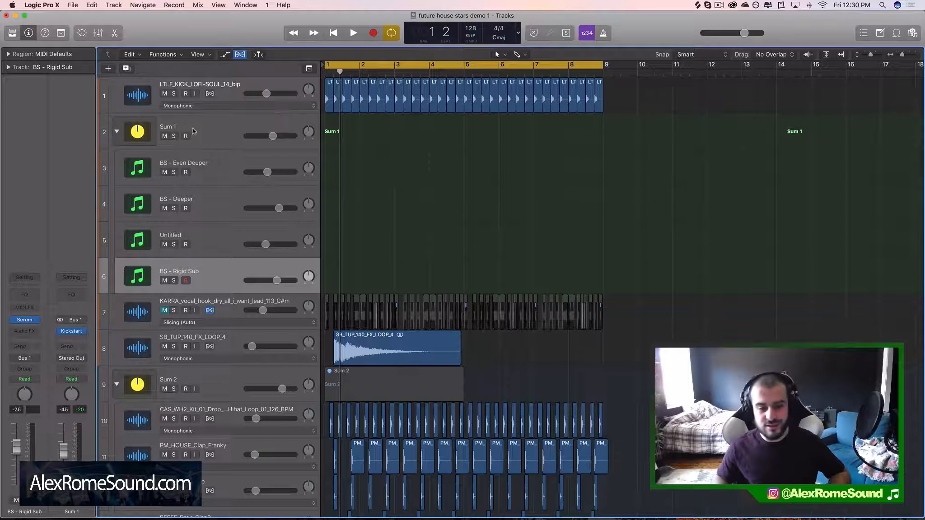
# Step: Select the Sum 1 track, look through the arrangement's tracks and play the loop without a bass line
pyautogui.click(213, 131)
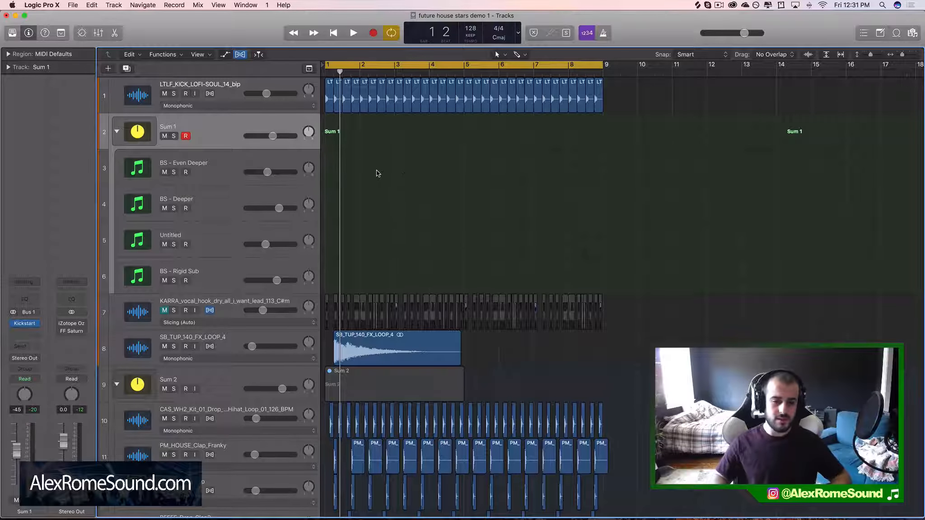
pyautogui.press('super+Right')
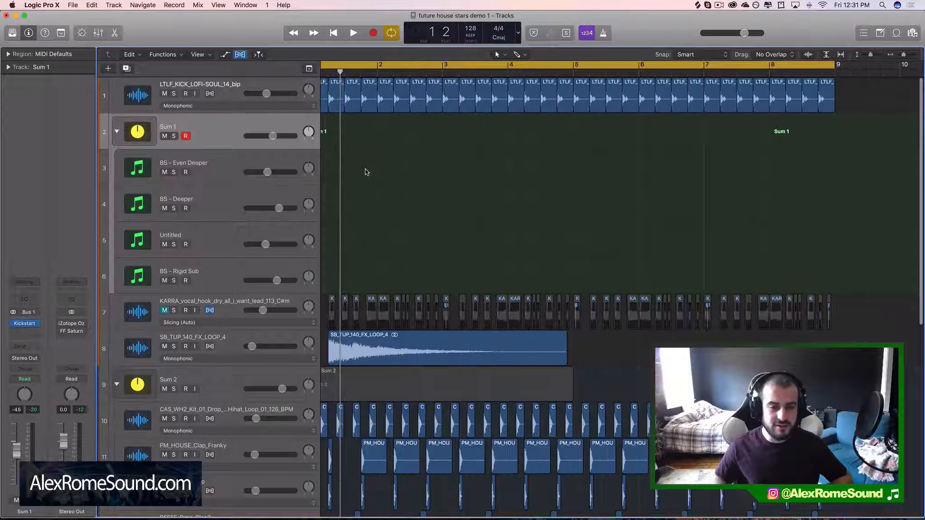
pyautogui.press('super+Left')
pyautogui.scroll(-8, 377, 156)
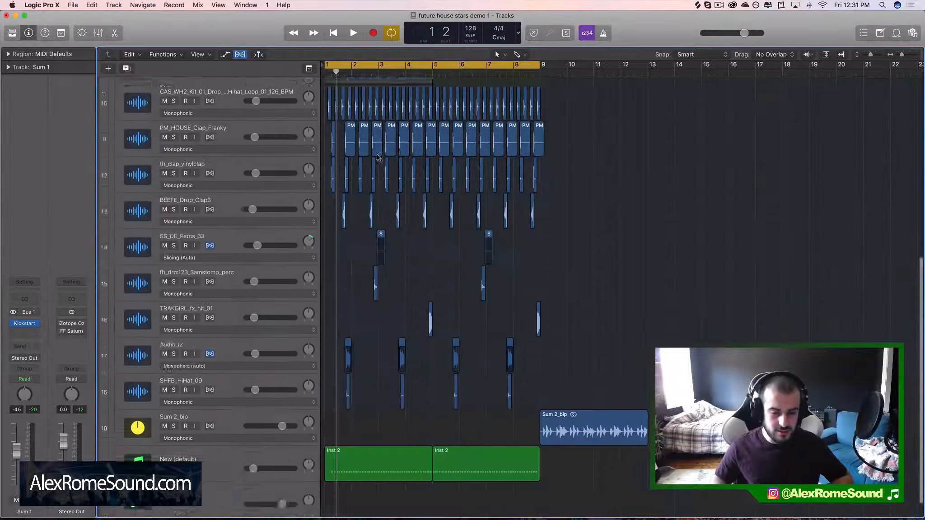
pyautogui.scroll(8, 377, 156)
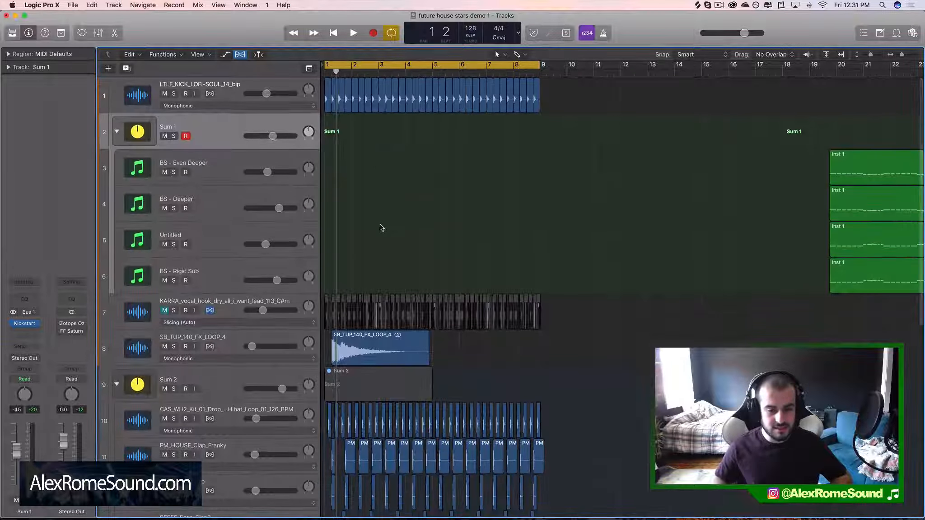
pyautogui.press('space')
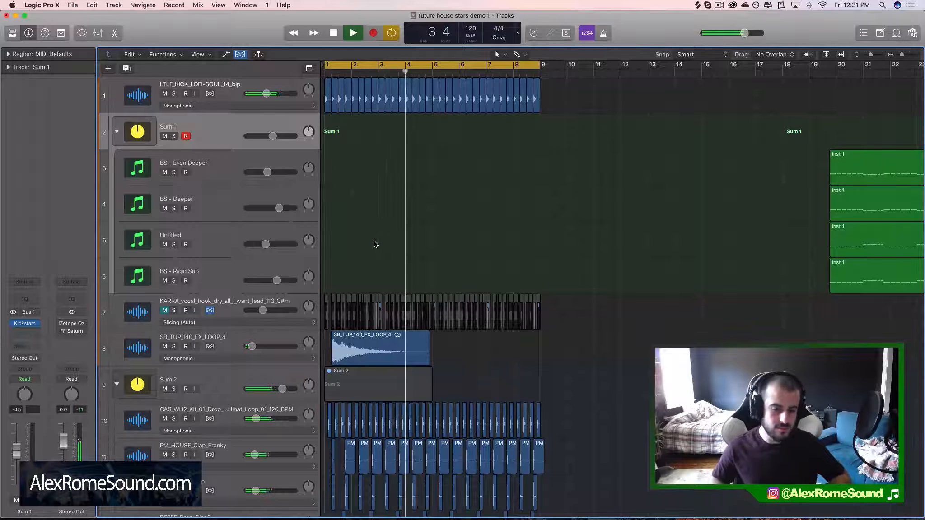
pyautogui.press('space')
pyautogui.scroll(-2, 374, 244)
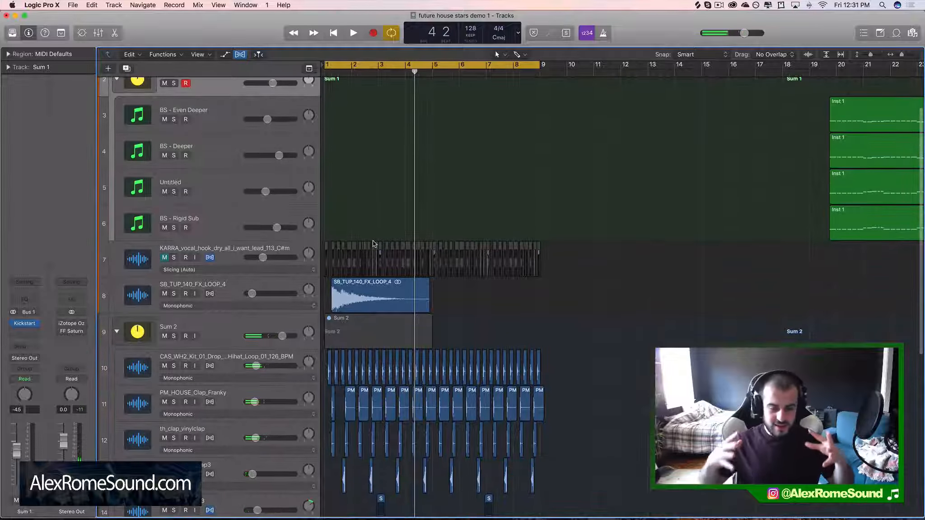
pyautogui.scroll(-5, 473, 277)
pyautogui.scroll(10, 472, 276)
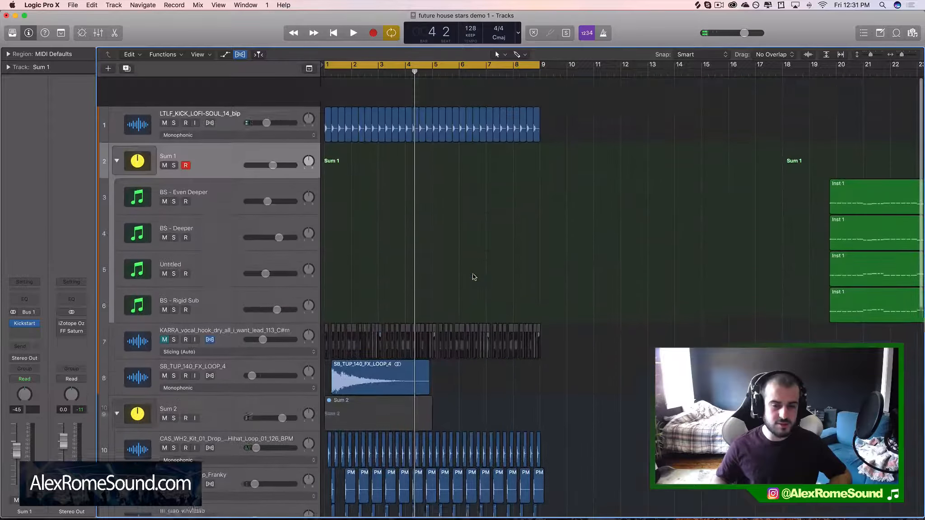
pyautogui.scroll(-10, 431, 314)
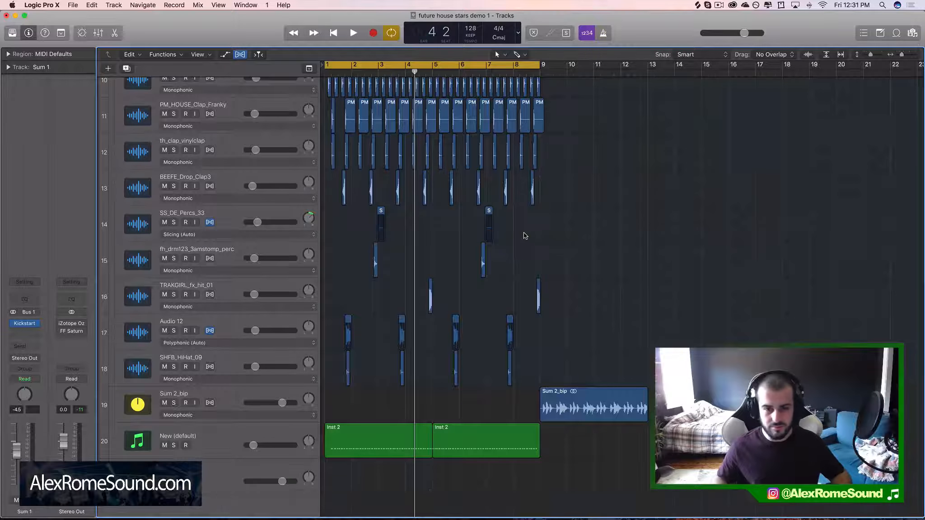
pyautogui.scroll(10, 524, 235)
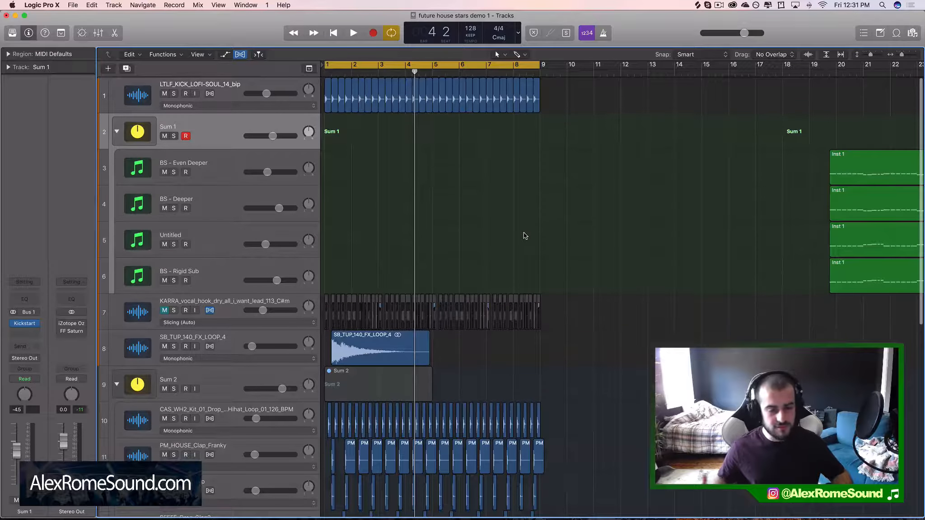
# Step: Create a four-bar MIDI region on the BS - Deeper track from bar 1 to bar 5 and open it in the Piano Roll
pyautogui.click(302, 152)
pyautogui.click(348, 206)
pyautogui.press('super+Right')
pyautogui.press('super+Right')
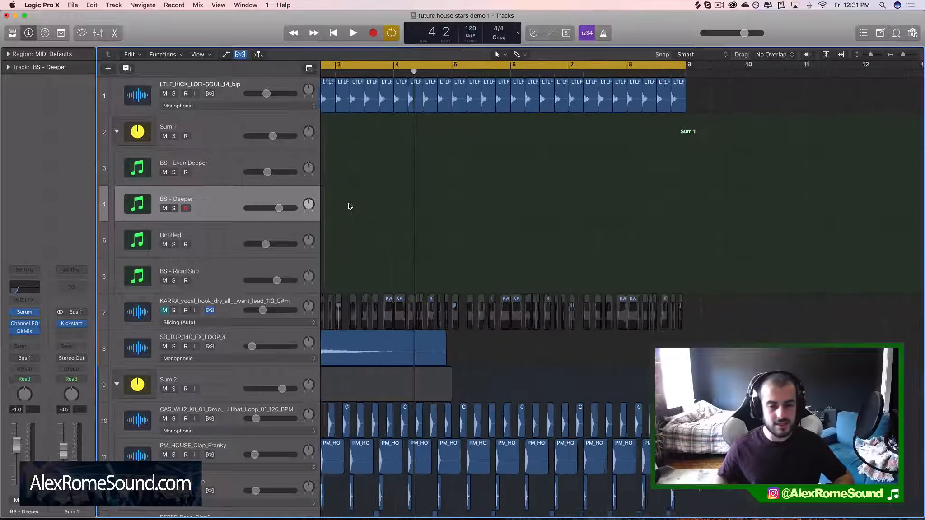
pyautogui.keyDown('super'); pyautogui.click(362, 206); pyautogui.keyUp('super')
pyautogui.moveTo(386, 209); pyautogui.dragTo(584, 209)
pyautogui.doubleClick(563, 211)
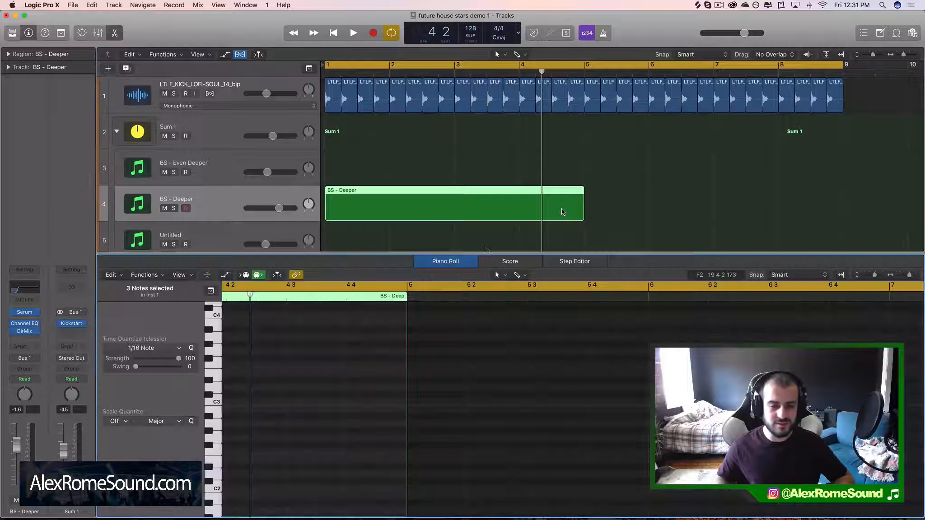
# Step: Draw a note at the start of bar 1, lower it from B2 to A1 and audition it against the kick
pyautogui.hscroll(-10, 369, 389)
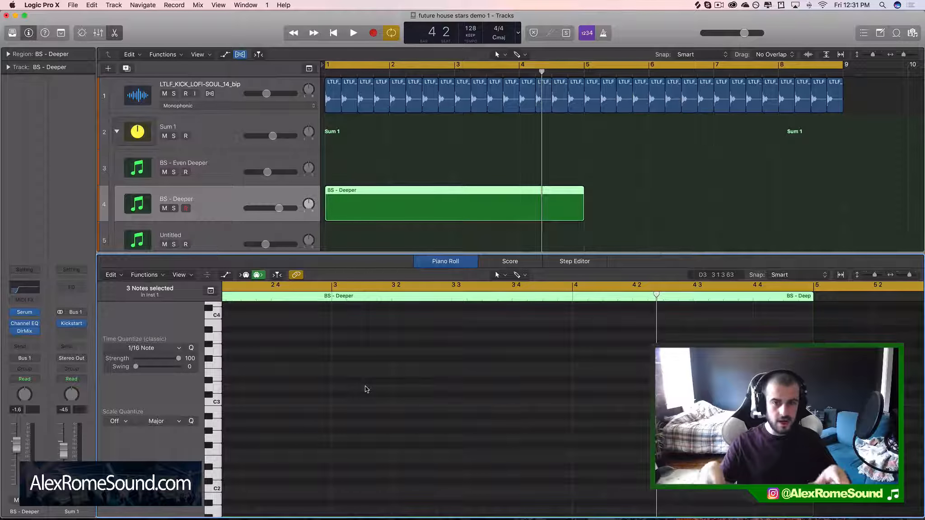
pyautogui.hscroll(-2, 343, 380)
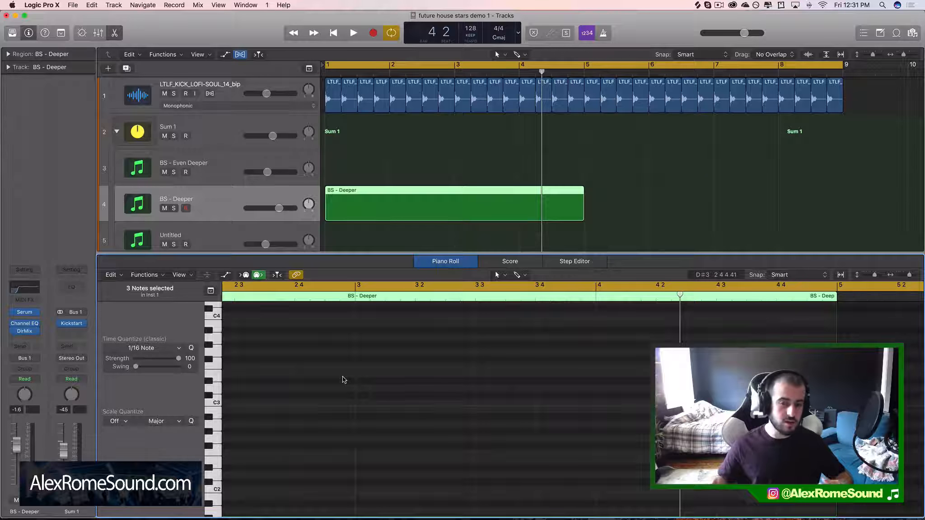
pyautogui.hscroll(-10, 343, 380)
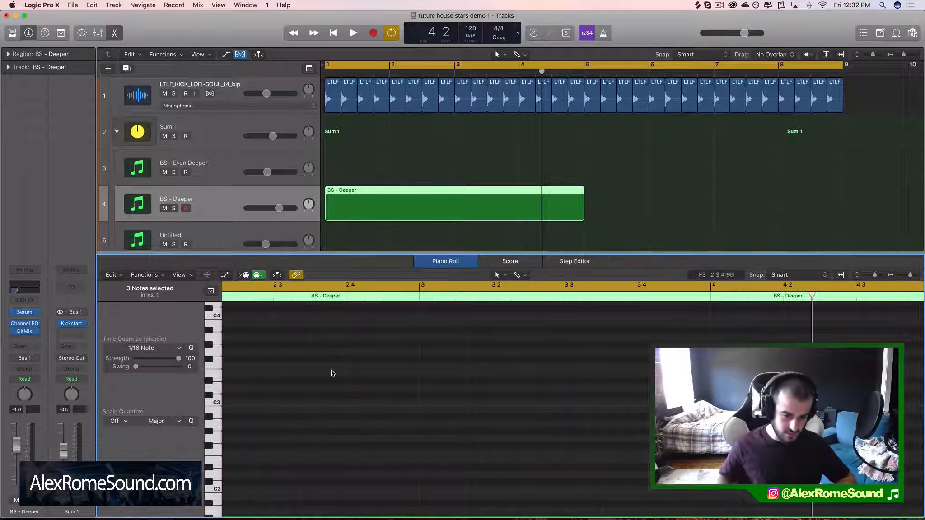
pyautogui.scroll(2, 271, 414)
pyautogui.hscroll(1, 270, 417)
pyautogui.scroll(-2, 269, 425)
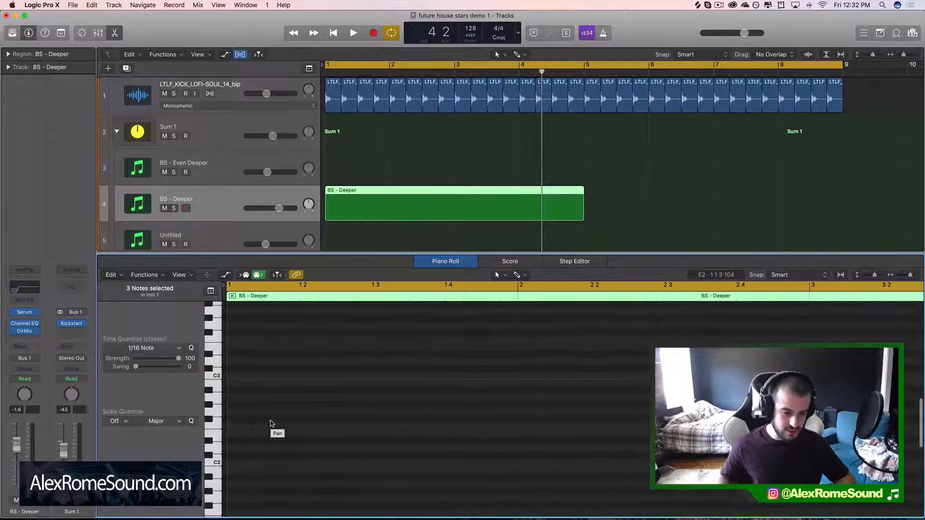
pyautogui.scroll(1, 238, 400)
pyautogui.click(236, 386)
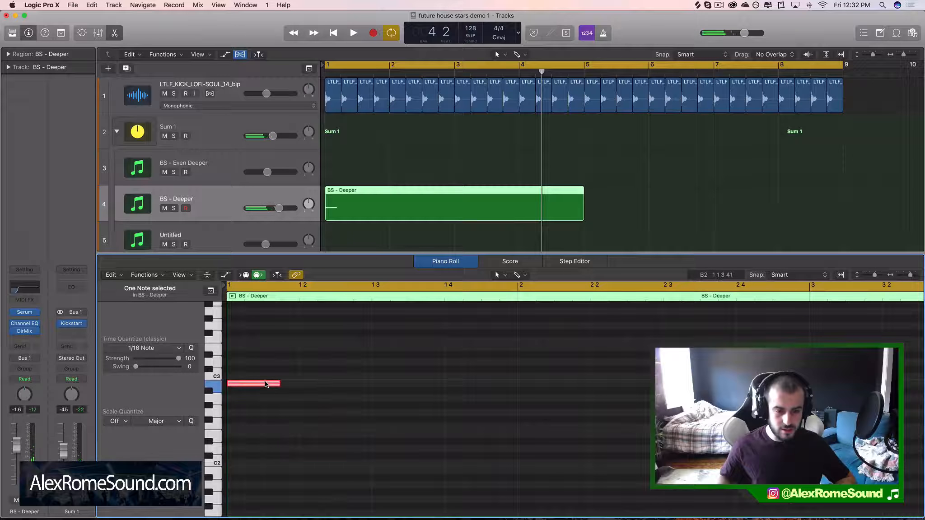
pyautogui.scroll(-5, 285, 438)
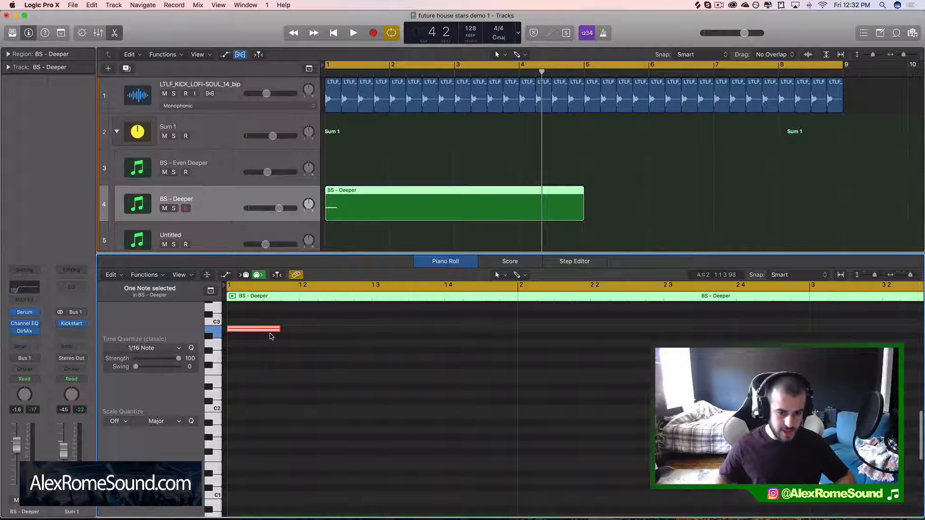
pyautogui.moveTo(271, 330); pyautogui.dragTo(271, 430)
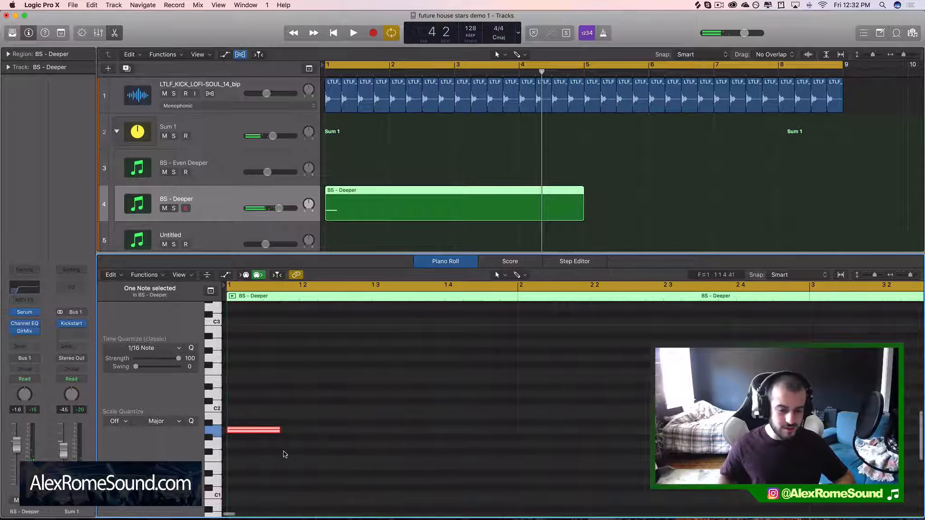
pyautogui.scroll(-3, 283, 454)
pyautogui.scroll(2, 285, 454)
pyautogui.press('space')
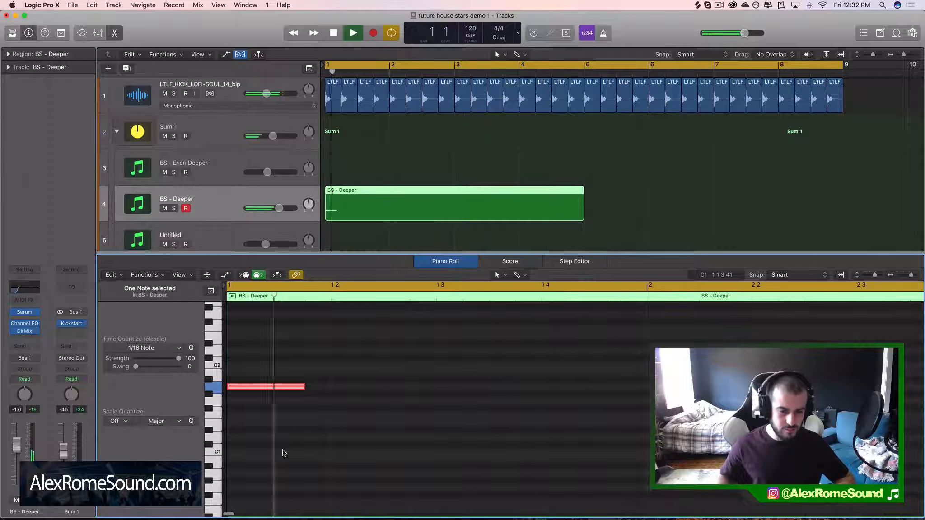
pyautogui.press('space')
# Step: Raise the note to B1, shorten it to an eighth note and build four consecutive B1 eighths from bar 1
pyautogui.moveTo(289, 386)
pyautogui.mouseDown()
pyautogui.moveTo(295, 373)
pyautogui.moveTo(279, 377)
pyautogui.mouseUp()
pyautogui.click(319, 375)
pyautogui.keyDown('super'); pyautogui.click(288, 373); pyautogui.keyUp('super')
pyautogui.keyDown('shift'); pyautogui.click(267, 371); pyautogui.keyUp('shift')
pyautogui.press('super+r')
pyautogui.press('super+Left')
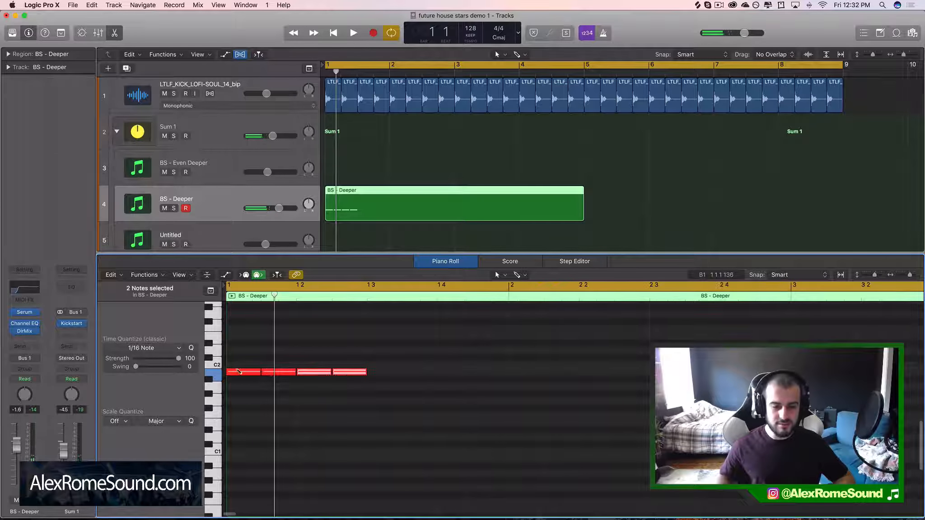
# Step: Repeat the pair of B1 eighth notes until the run reaches the middle of bar 2
pyautogui.press('super+r')
pyautogui.press('super+r')
pyautogui.press('super+r')
pyautogui.press('super+Left')
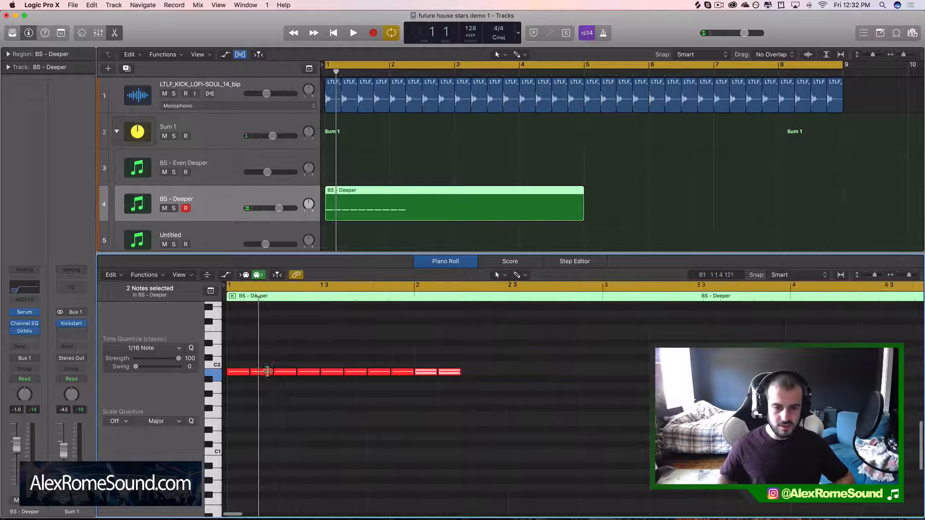
pyautogui.press('super+Left')
pyautogui.press('super+r')
# Step: Lower the four eighth notes in bar 2 to G1, audition them and copy them to A1 on beat 3 of bar 2
pyautogui.moveTo(340, 361); pyautogui.dragTo(388, 414)
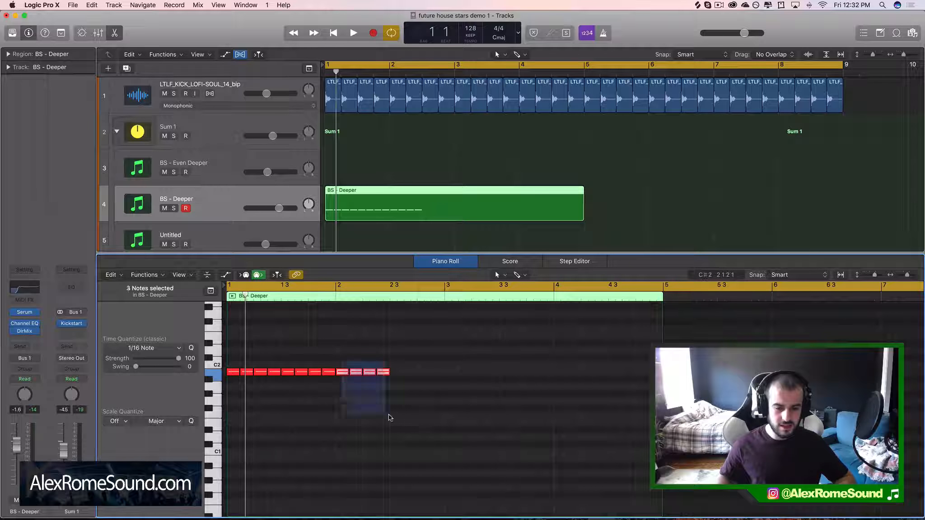
pyautogui.moveTo(343, 370); pyautogui.dragTo(341, 404)
pyautogui.press('space')
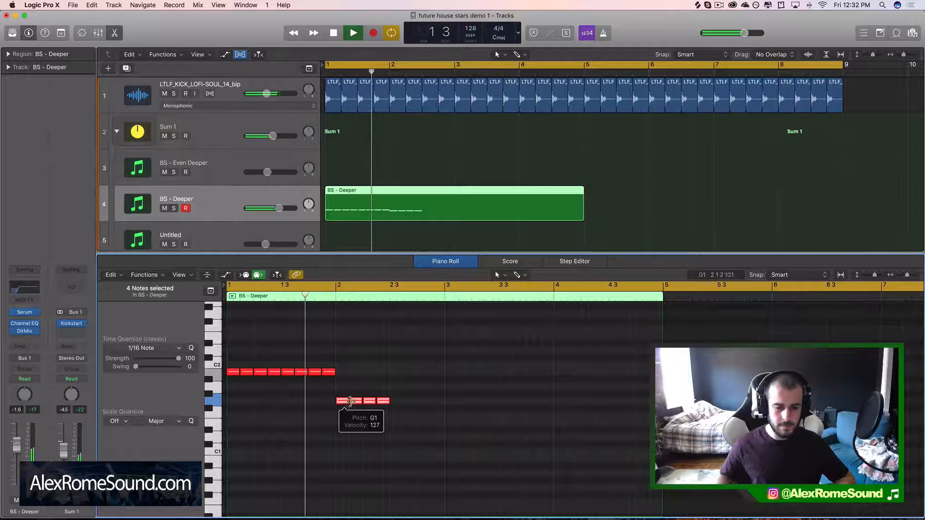
pyautogui.press('space')
pyautogui.moveTo(371, 402); pyautogui.dragTo(396, 390)
# Step: Repeat the two-bar pattern of B1, G1 and A1 notes once to fill the region up to bar 5
pyautogui.moveTo(502, 427); pyautogui.dragTo(228, 312)
pyautogui.press('super+r')
pyautogui.press('super+Left')
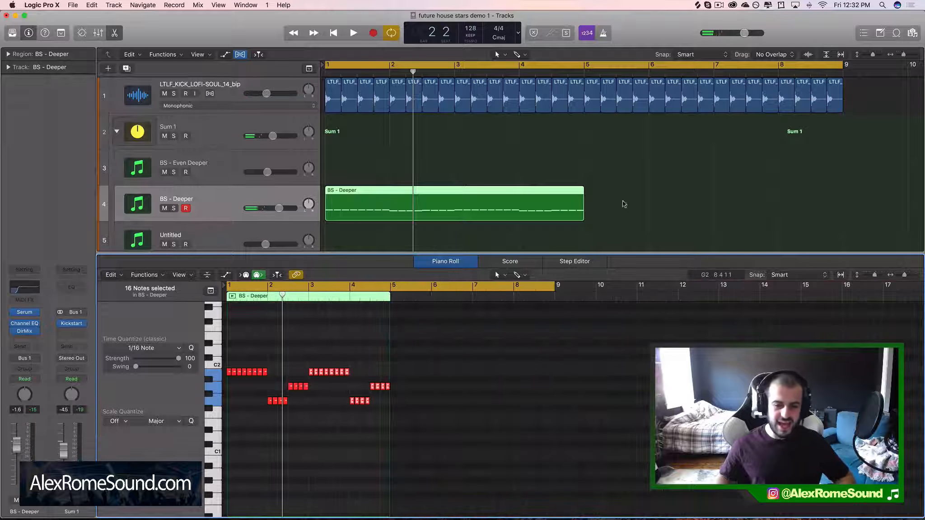
# Step: Play the eighth-note bass pattern in the BS - Deeper region to check how it sounds with the drums
pyautogui.press('super+Right')
pyautogui.press('super+Right')
pyautogui.press('super+Left')
pyautogui.press('super+Left')
pyautogui.press('super+Right')
pyautogui.press('super+Right')
pyautogui.press('super+Right')
pyautogui.press('super+Right')
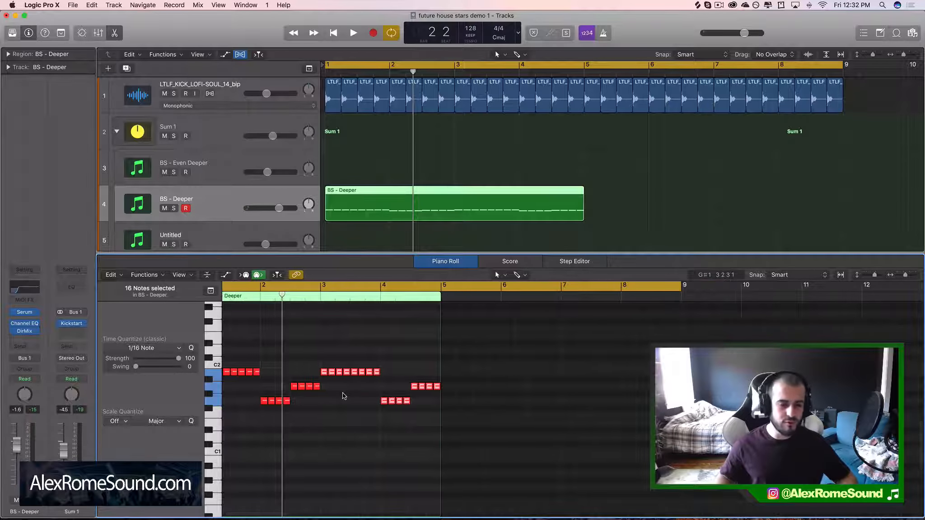
pyautogui.hscroll(-3, 343, 396)
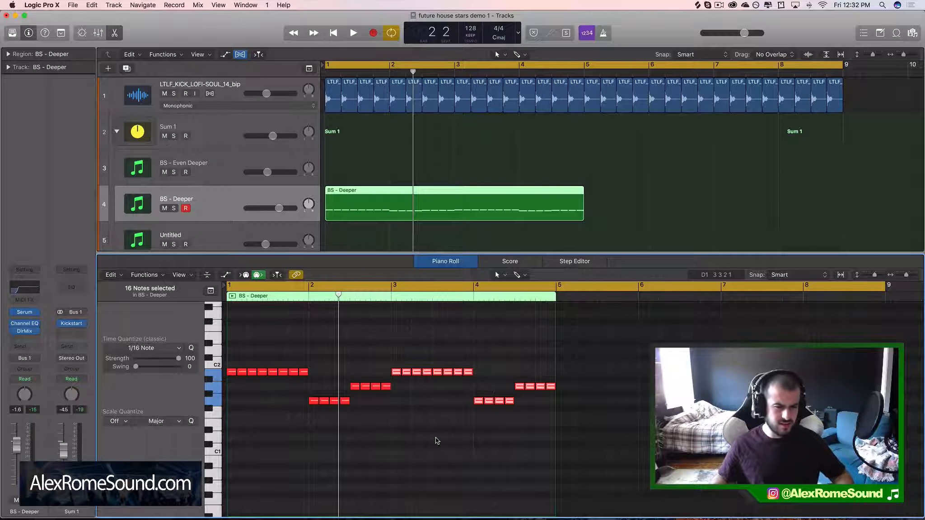
pyautogui.press('space')
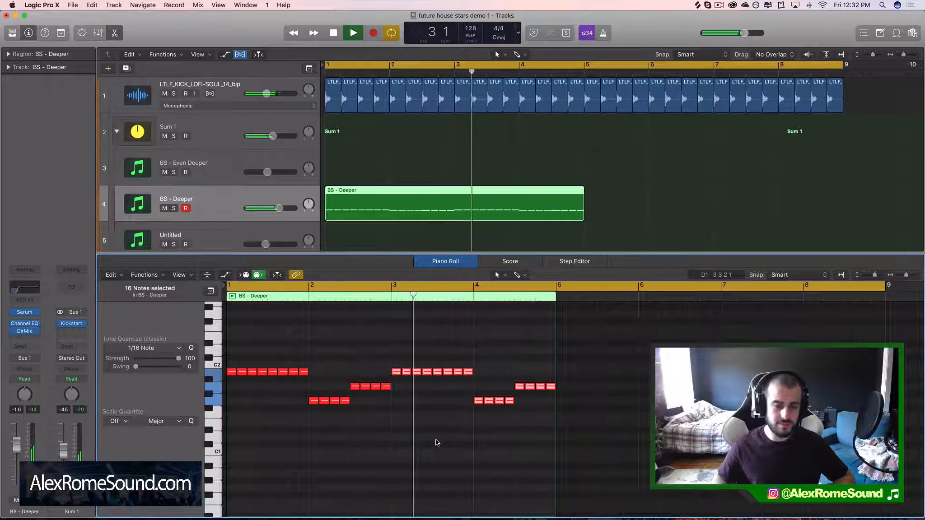
pyautogui.press('space')
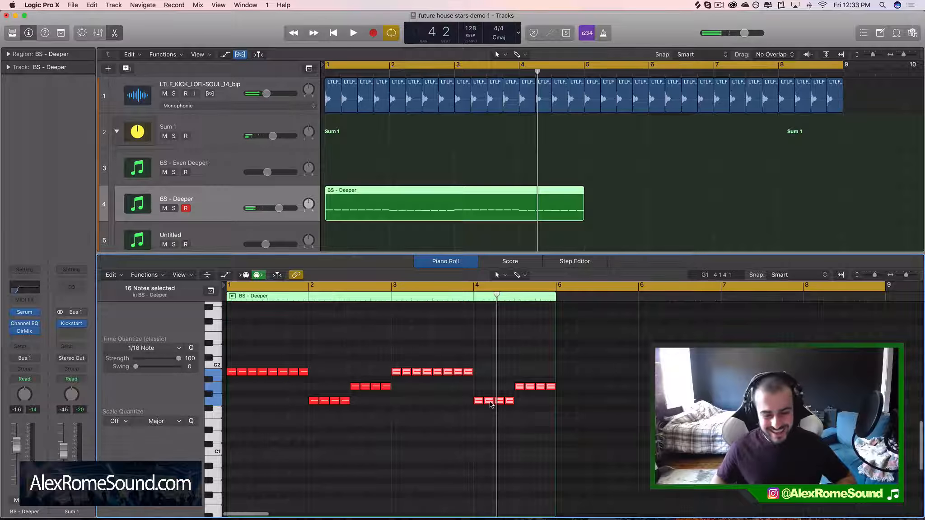
# Step: Delete the last seven B1 notes in bar 1, lengthen the remaining first note to three sixteenths and audition it
pyautogui.scroll(5, 491, 403)
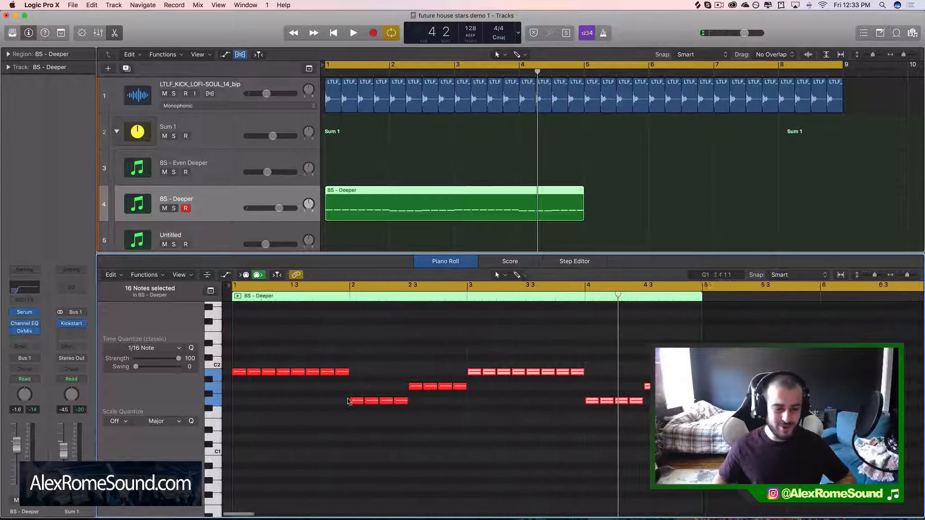
pyautogui.scroll(5, 340, 398)
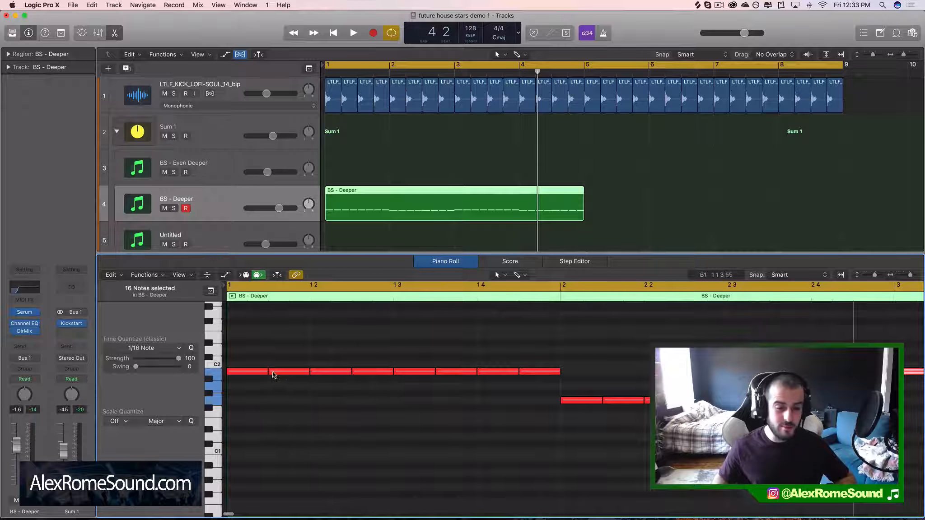
pyautogui.moveTo(277, 354); pyautogui.dragTo(585, 392)
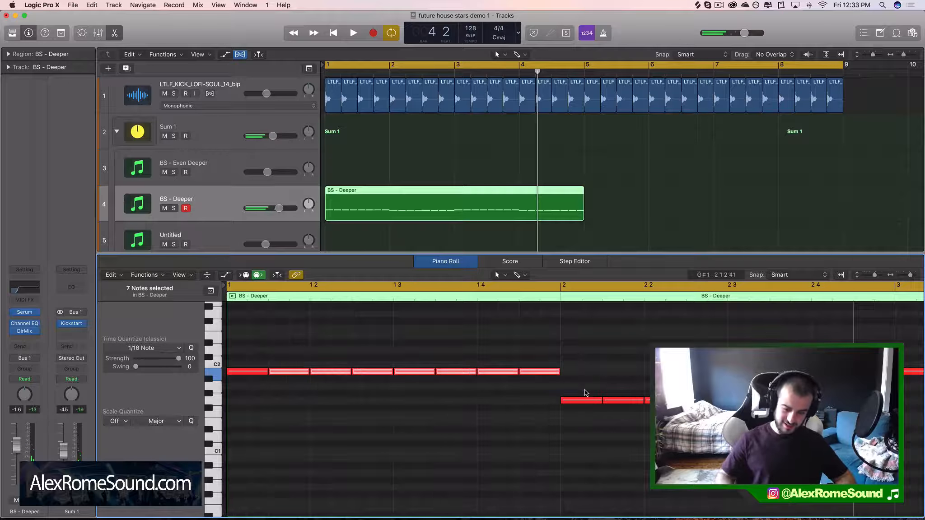
pyautogui.press('Delete')
pyautogui.moveTo(264, 374); pyautogui.dragTo(289, 374)
pyautogui.press('space')
pyautogui.press('space')
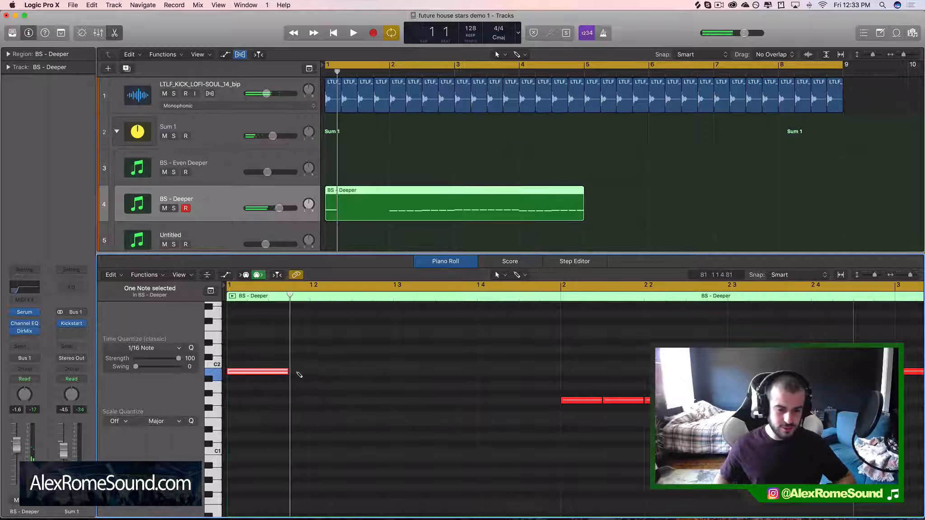
# Step: Add B1 notes on beats 2 and 3 of bar 1 and extend the notes to a full beat each
pyautogui.click(323, 376)
pyautogui.press('space')
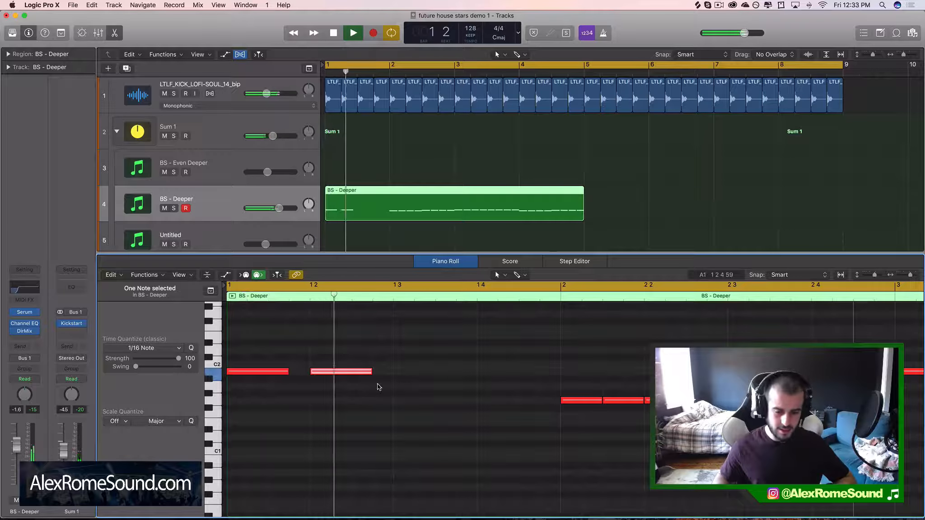
pyautogui.press('space')
pyautogui.moveTo(270, 348)
pyautogui.mouseDown()
pyautogui.moveTo(359, 380)
pyautogui.moveTo(391, 379)
pyautogui.mouseUp()
pyautogui.click(402, 372)
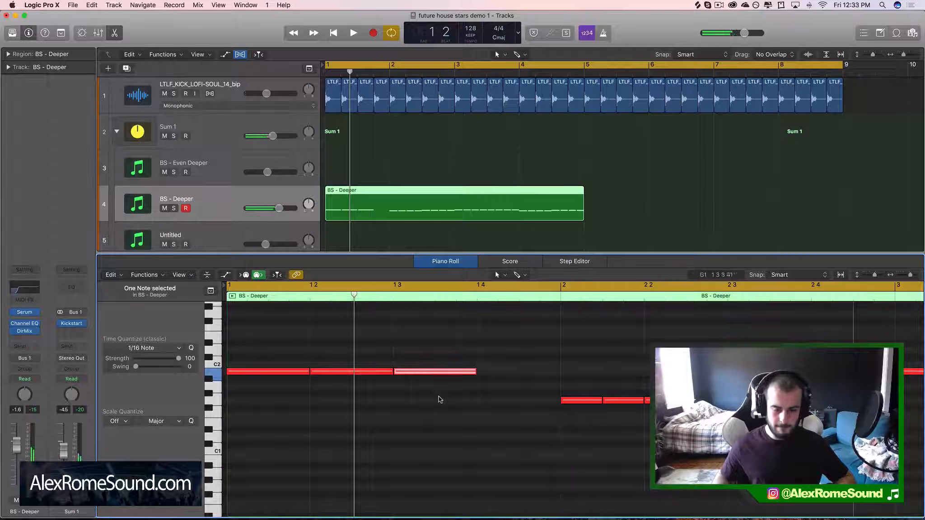
# Step: Audition the bar 1 rhythm, shorten the second and third B1 notes to three sixteenths and start the third directly after the second
pyautogui.press('space')
pyautogui.press('space')
pyautogui.moveTo(399, 372); pyautogui.dragTo(372, 371)
pyautogui.moveTo(454, 371); pyautogui.dragTo(449, 395)
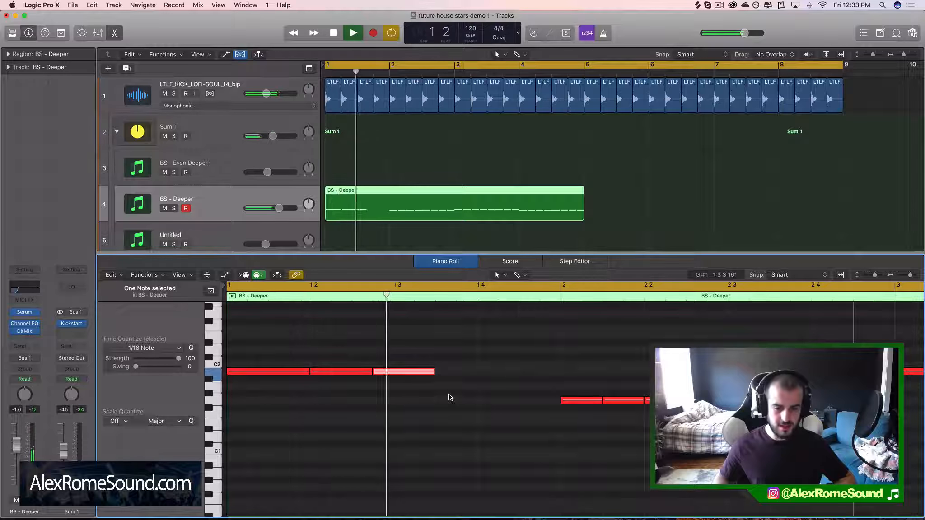
# Step: Add two more back-to-back B1 notes of three sixteenths each to fill bar 1, and audition the rhythm
pyautogui.click(441, 373)
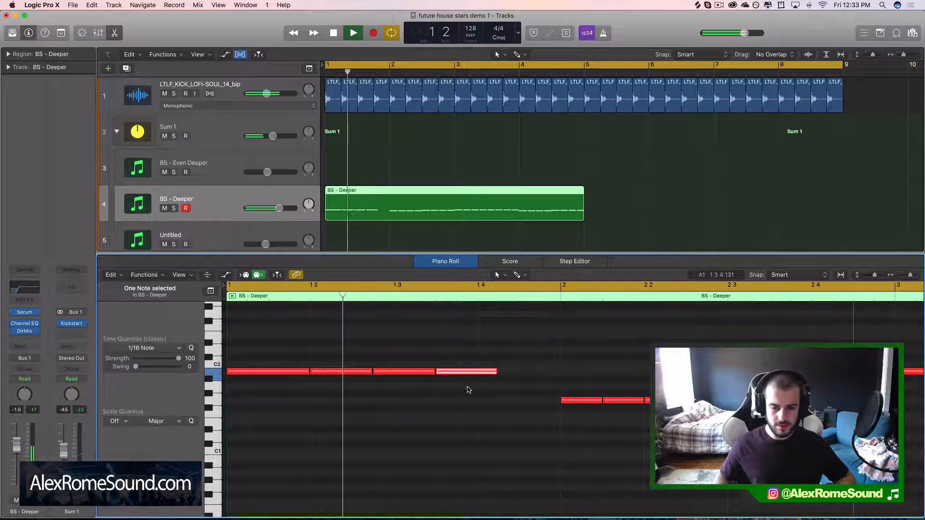
pyautogui.keyDown('super'); pyautogui.click(504, 373); pyautogui.keyUp('super')
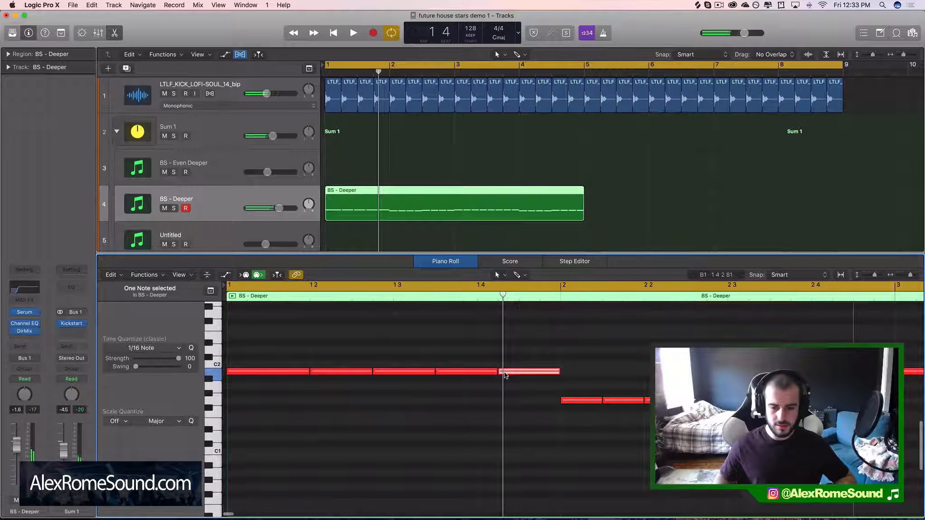
pyautogui.scroll(-3, 505, 374)
pyautogui.press('space')
pyautogui.click(492, 375)
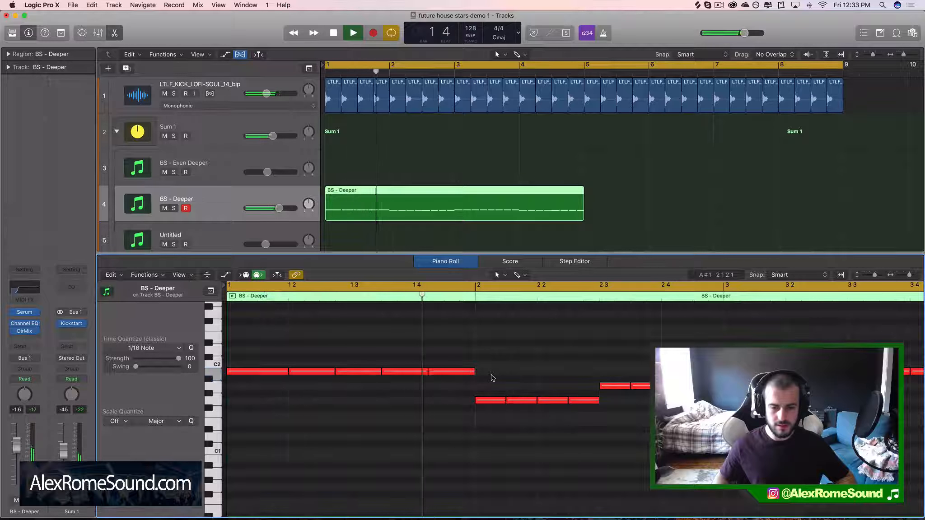
pyautogui.press('space')
# Step: Replace the first two G1 notes of bar 2 with a B1 note three sixteenths long at the bar's start
pyautogui.moveTo(495, 389); pyautogui.dragTo(522, 410)
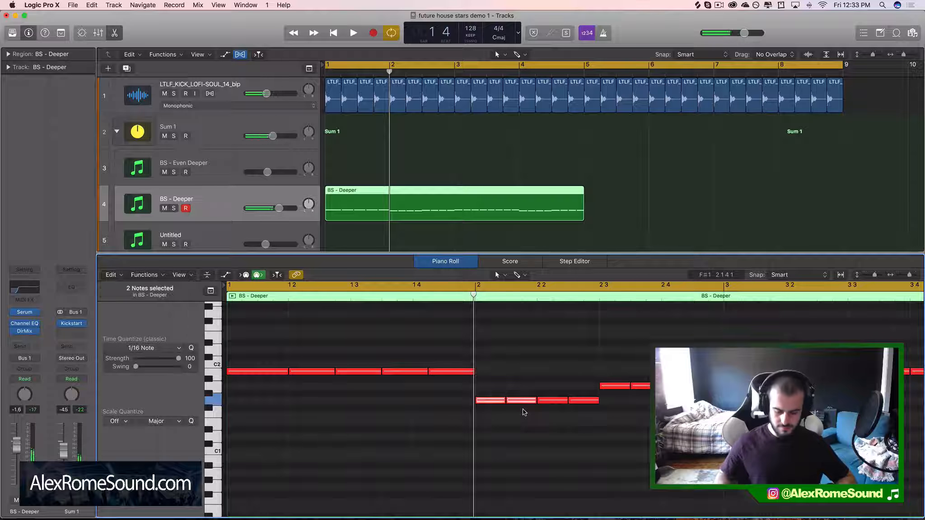
pyautogui.press('Delete')
pyautogui.click(468, 374)
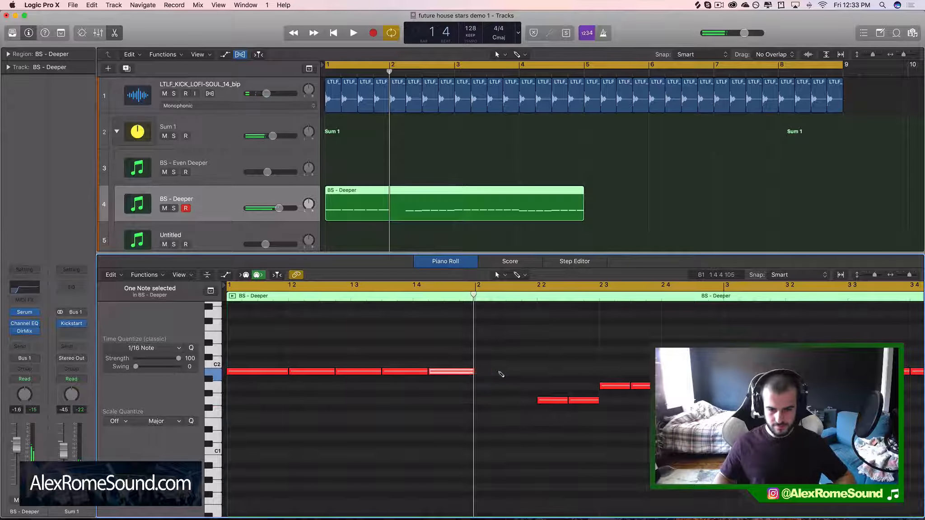
pyautogui.keyDown('super'); pyautogui.click(500, 373); pyautogui.keyUp('super')
pyautogui.press('space')
pyautogui.click(520, 373)
pyautogui.press('space')
pyautogui.moveTo(521, 373); pyautogui.dragTo(504, 373)
# Step: Delete the remaining G1 and A1 notes in bar 2 and play the shortened pattern
pyautogui.click(546, 349)
pyautogui.moveTo(547, 349); pyautogui.dragTo(668, 447)
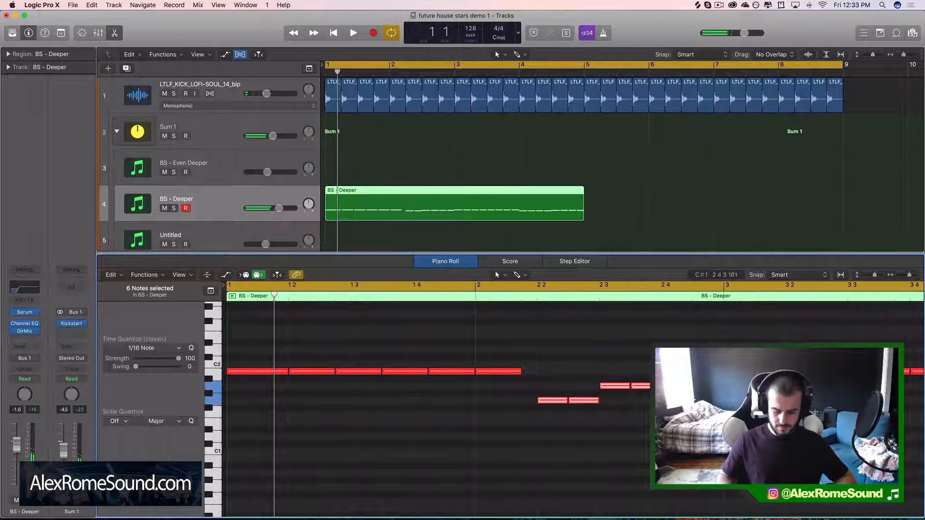
pyautogui.press('Delete')
pyautogui.press('space')
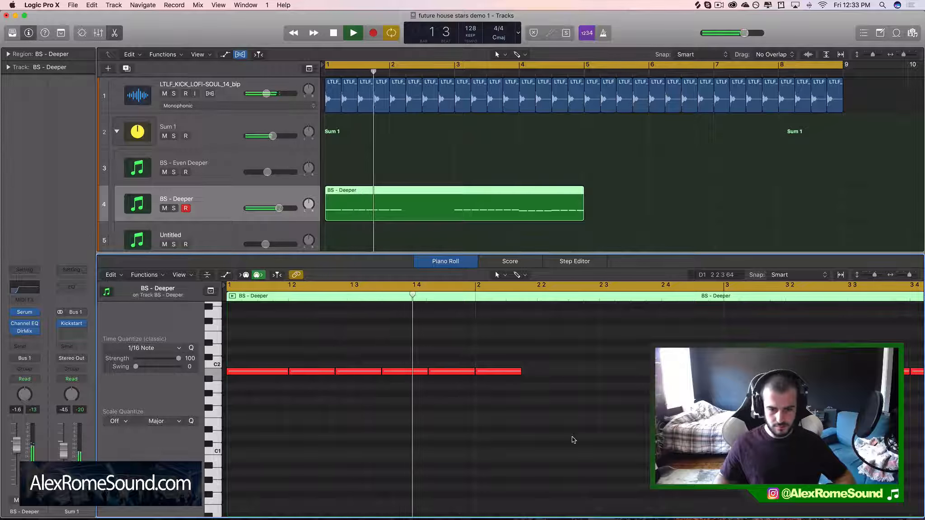
pyautogui.press('space')
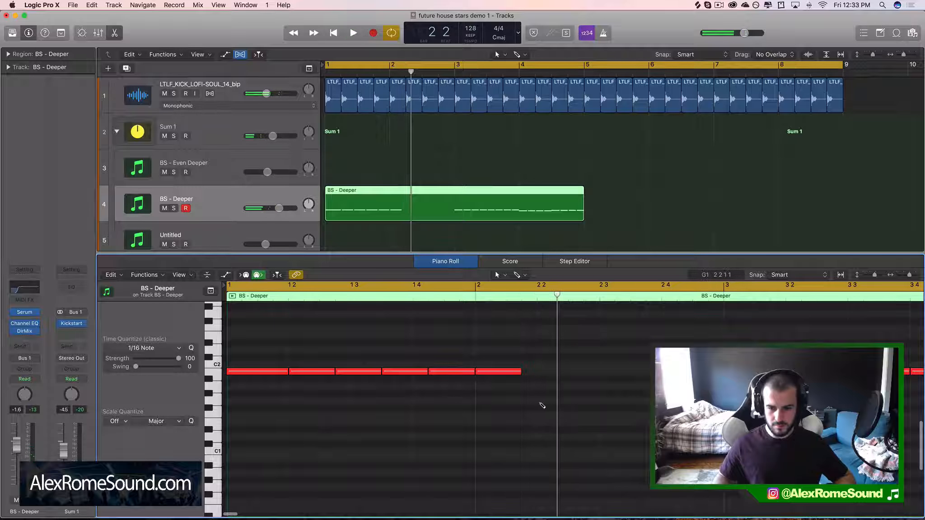
# Step: Add an eighth-length G1 note on beat 2 of bar 2 and a three-sixteenths G1 after it, cycling playback from 2 2 to 3 3
pyautogui.click(540, 401)
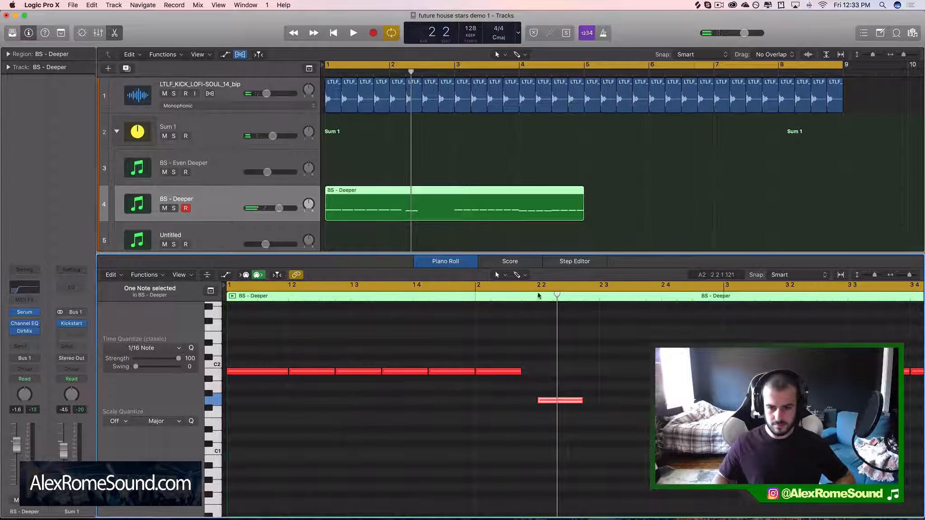
pyautogui.moveTo(597, 289); pyautogui.dragTo(855, 289)
pyautogui.press('space')
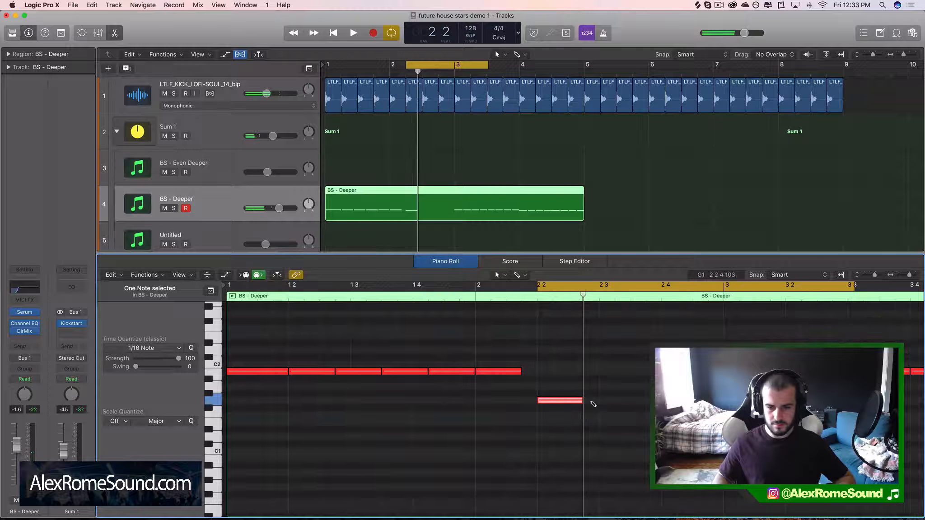
pyautogui.click(591, 401)
pyautogui.press('space')
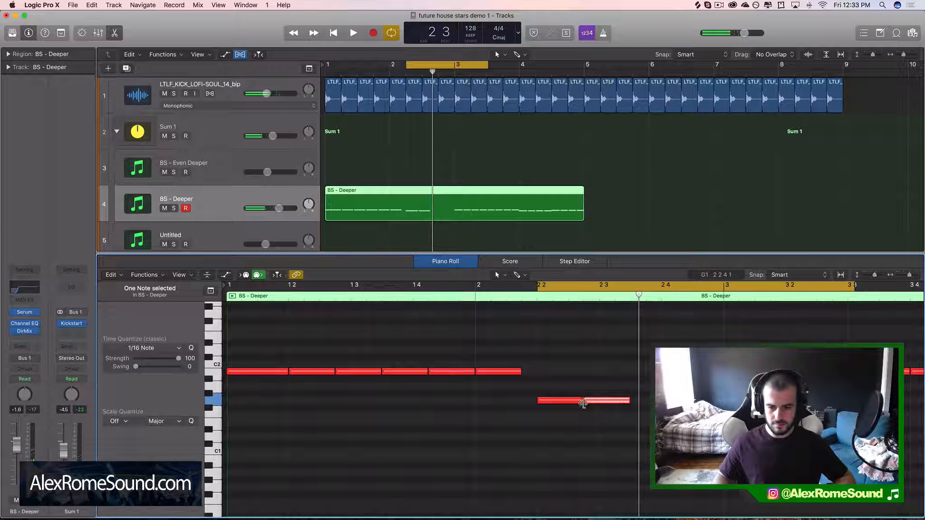
pyautogui.moveTo(581, 401)
pyautogui.mouseDown()
pyautogui.moveTo(568, 403)
pyautogui.moveTo(603, 401)
pyautogui.moveTo(590, 403)
pyautogui.mouseUp()
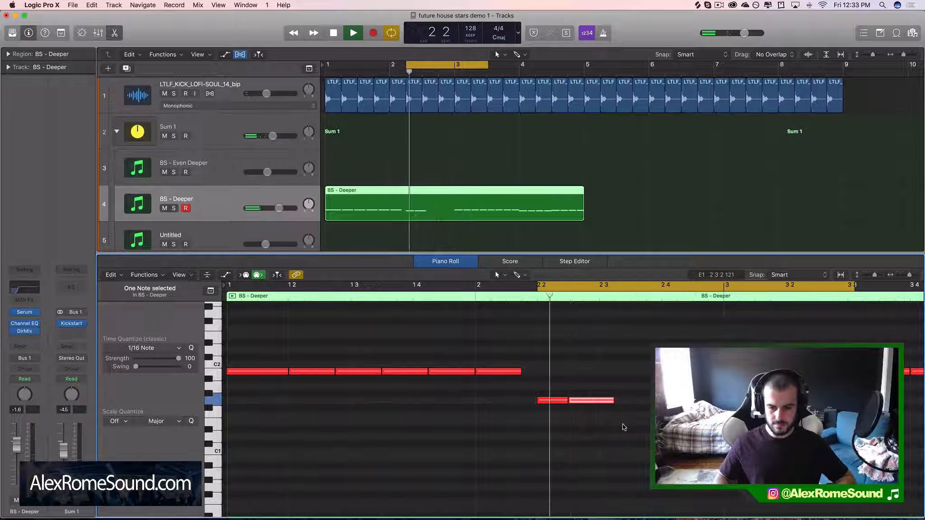
# Step: Complete bar 2 with three A1 notes: one of three sixteenths followed by two eighths
pyautogui.click(617, 386)
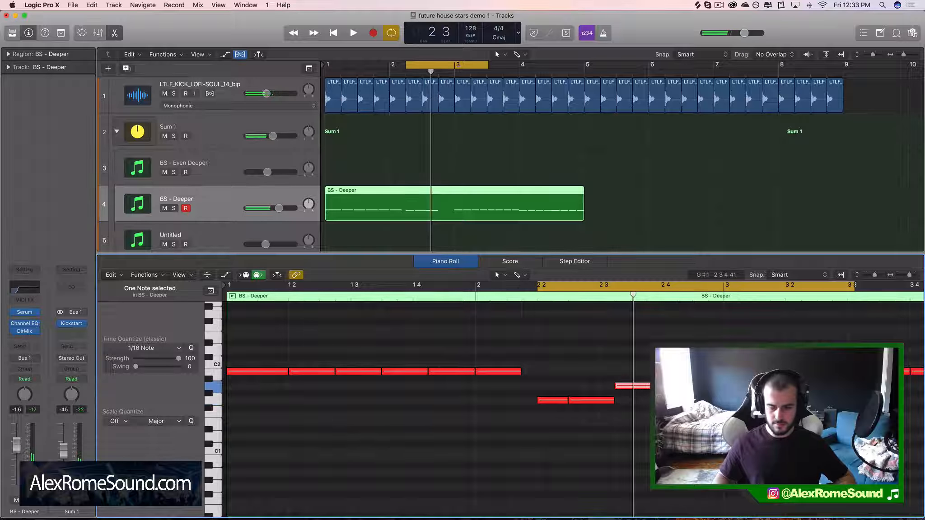
pyautogui.click(668, 386)
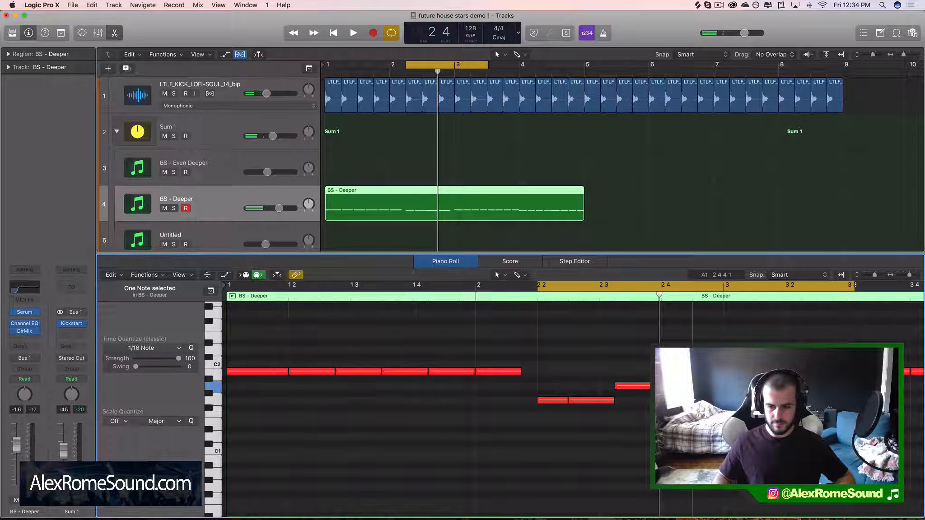
# Step: Delete the old notes in bars 3 and 4 and repeat the bar 1–2 pattern there
pyautogui.press('super+Left')
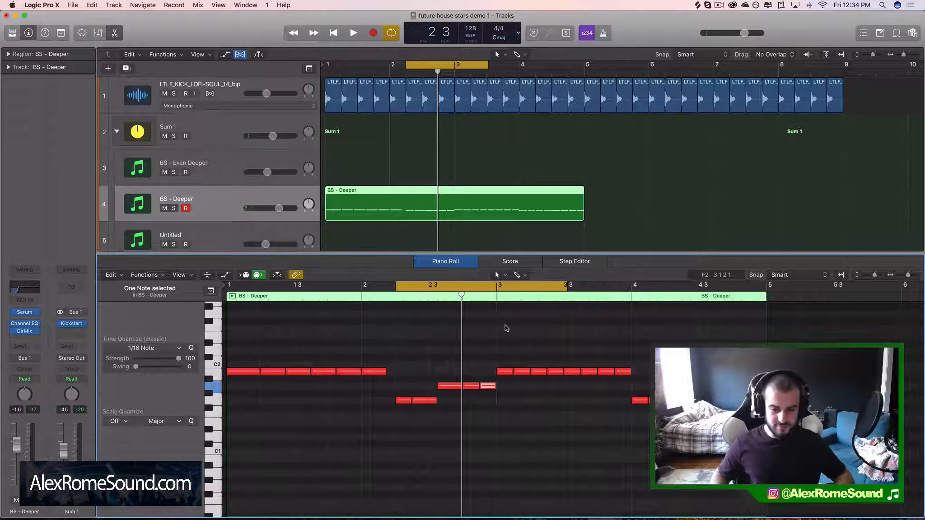
pyautogui.moveTo(502, 326); pyautogui.dragTo(807, 449)
pyautogui.press('Delete')
pyautogui.moveTo(581, 428); pyautogui.dragTo(223, 310)
pyautogui.press('super+r')
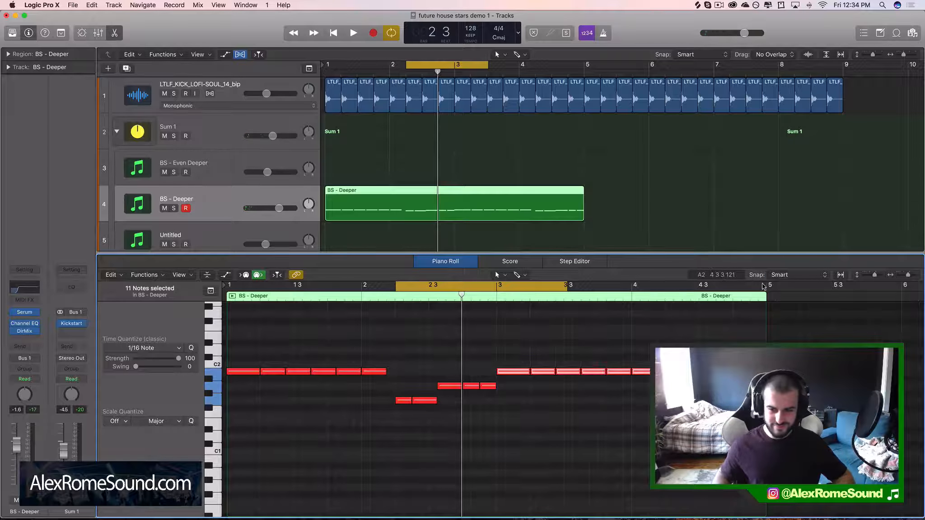
# Step: Set the cycle range to bars 1 through 4 and play back the full bass line
pyautogui.press('super+u')
pyautogui.press('space')
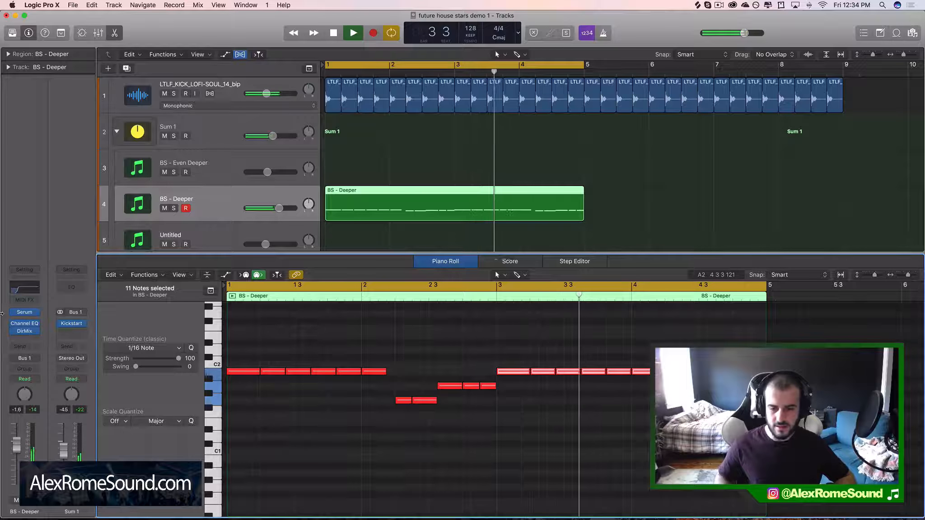
pyautogui.press('space')
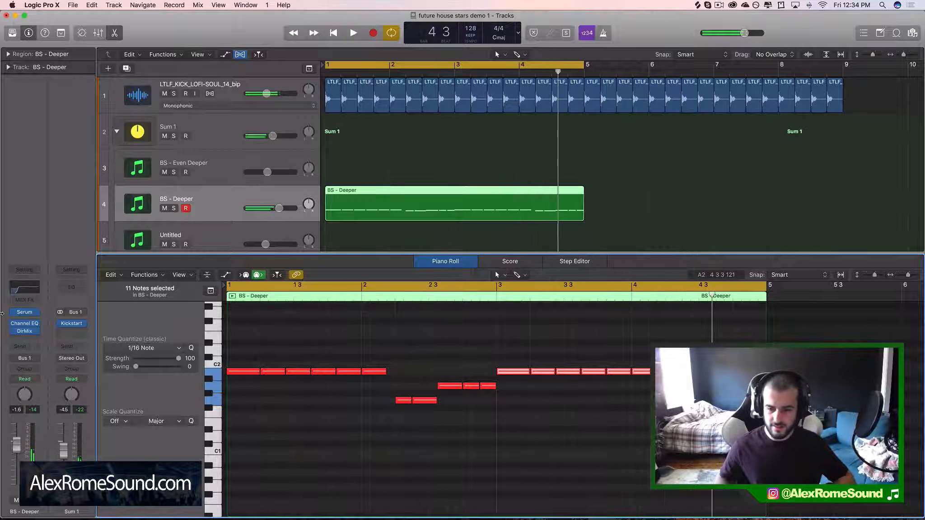
# Step: Transpose the last three A1 notes of bar 4 down to E1 and audition the ending
pyautogui.click(211, 387)
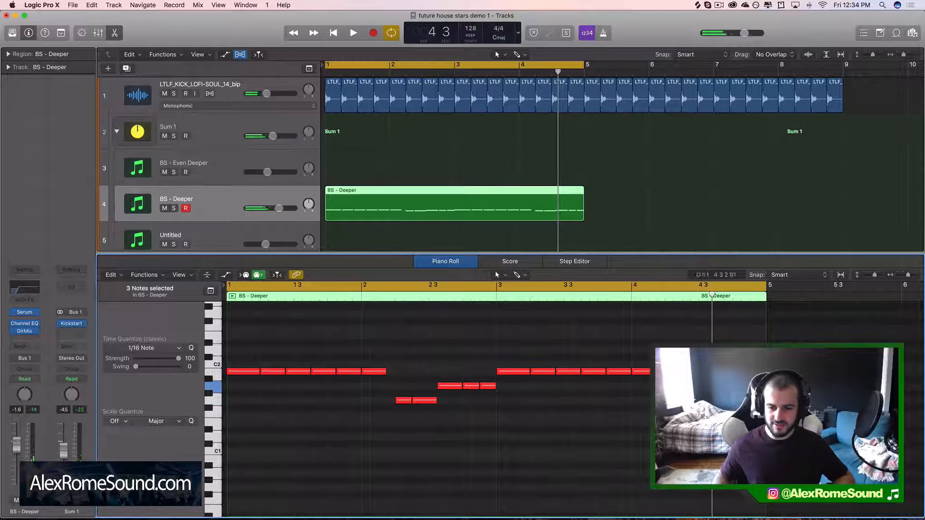
pyautogui.moveTo(722, 393); pyautogui.dragTo(722, 400)
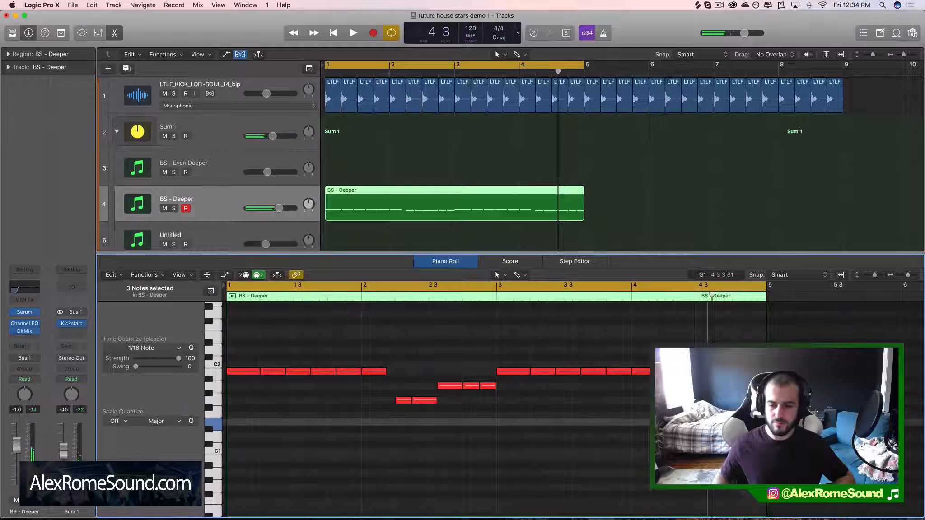
pyautogui.press('space')
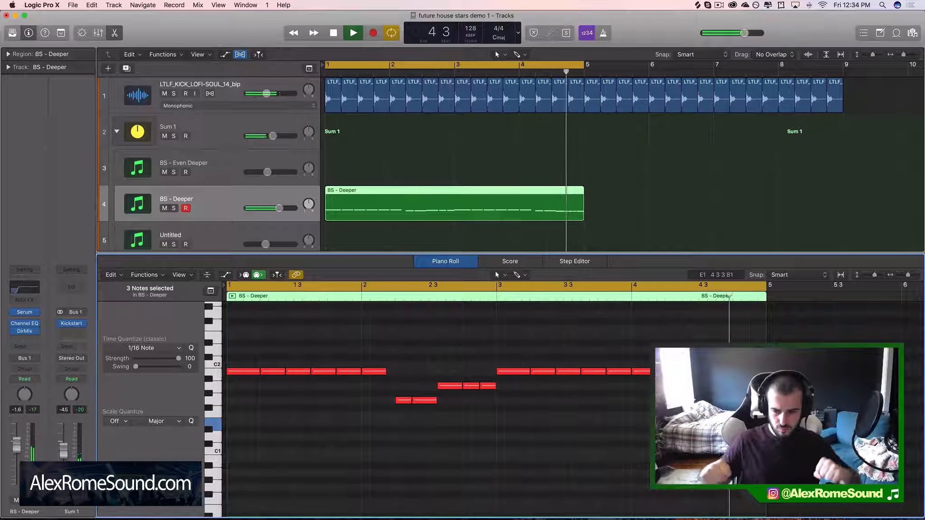
pyautogui.press('space')
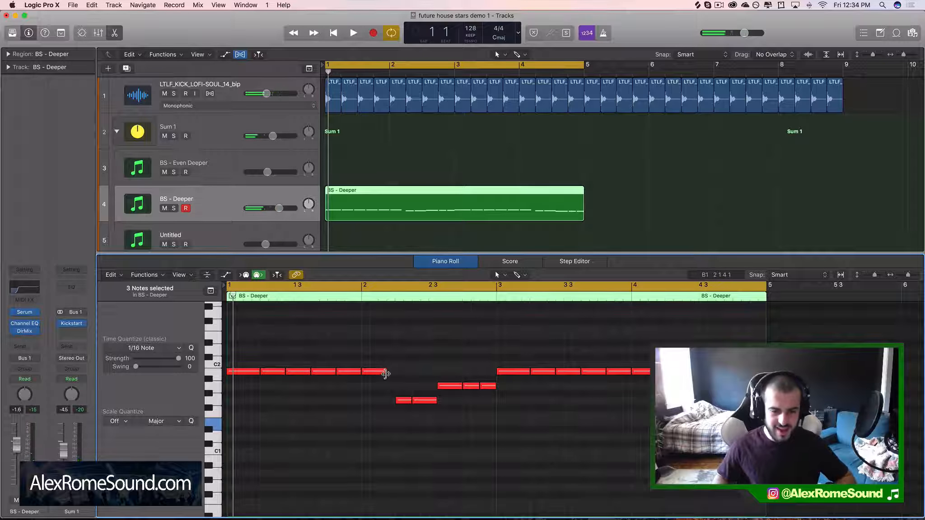
# Step: Lengthen the B1 notes at the start of bars 2 and 4 to a full beat
pyautogui.moveTo(385, 373); pyautogui.dragTo(395, 374)
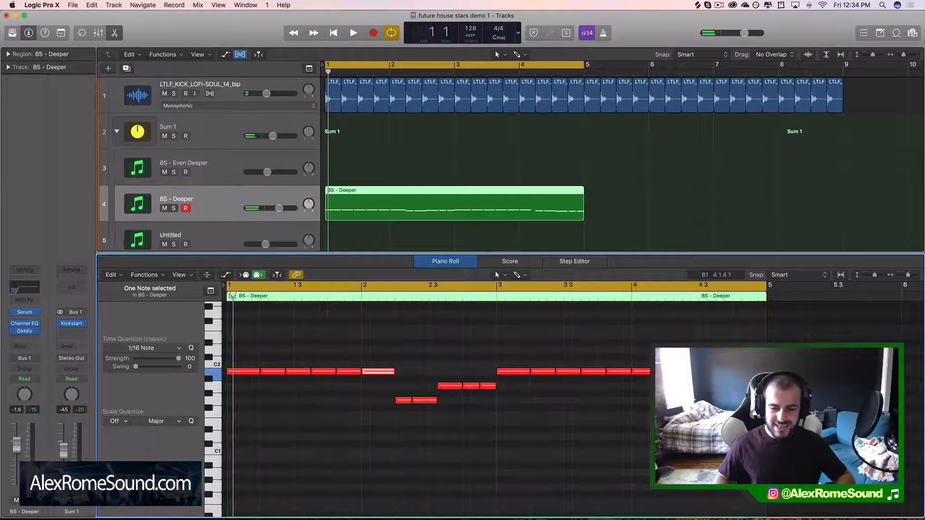
pyautogui.moveTo(656, 373); pyautogui.dragTo(666, 375)
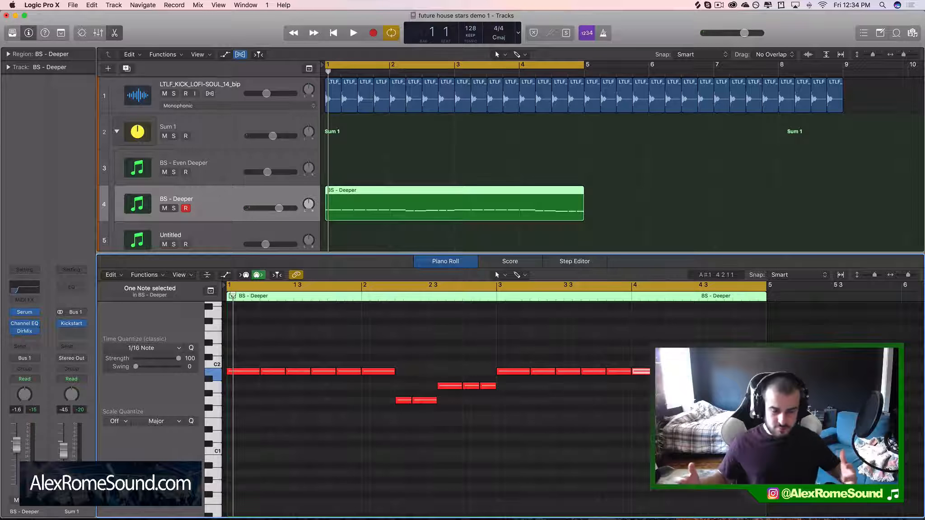
# Step: Delete the BS - Deeper practice region and move the existing Inst 1 regions of the four bass tracks to bar 1
pyautogui.scroll(-3, 533, 159)
pyautogui.scroll(-3, 524, 198)
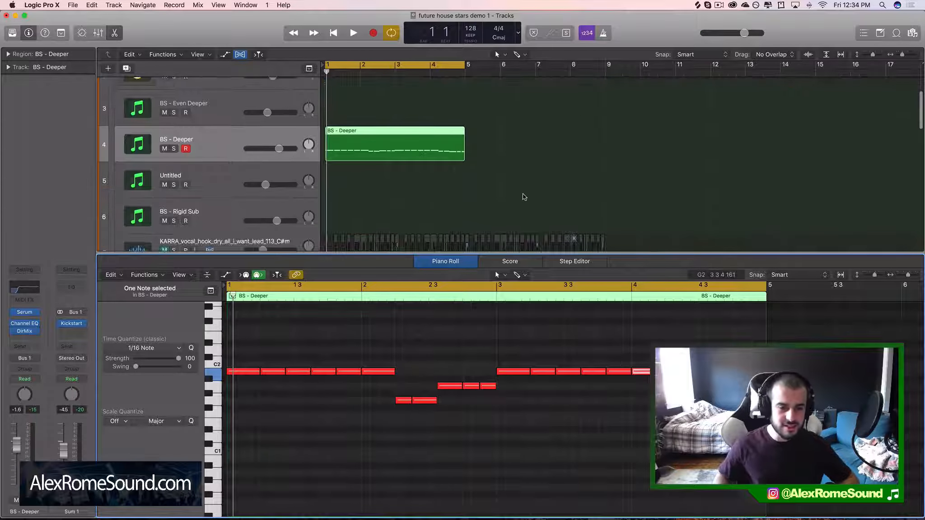
pyautogui.scroll(-5, 493, 146)
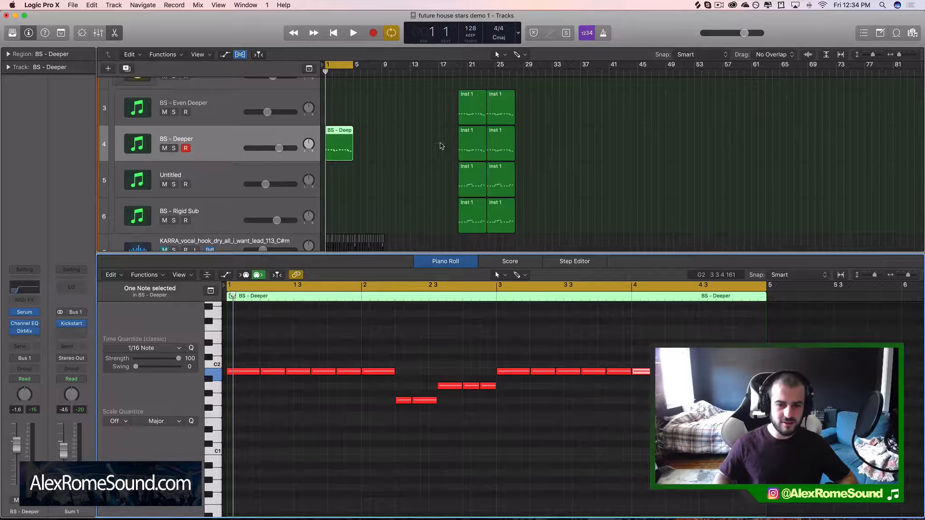
pyautogui.click(293, 145)
pyautogui.press('Delete')
pyautogui.moveTo(580, 210); pyautogui.dragTo(340, 100)
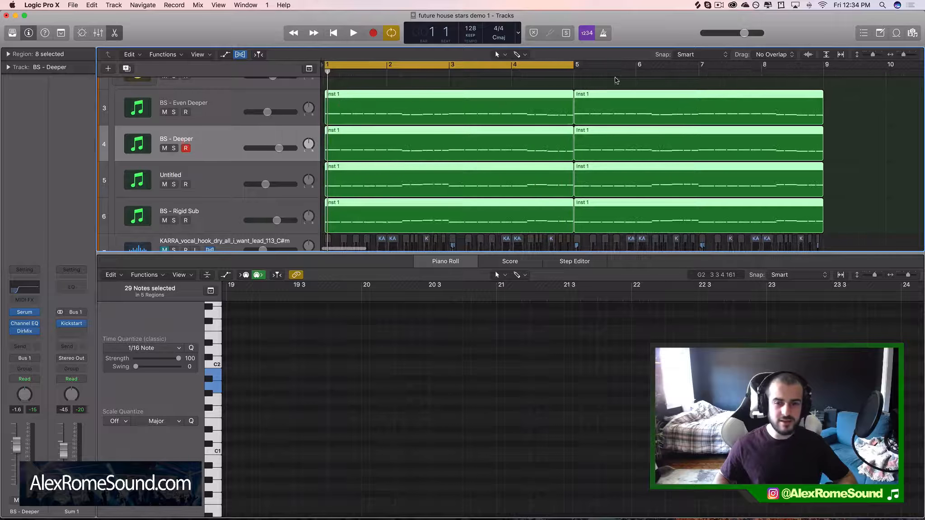
# Step: Extend the cycle range to bar 9 and play the four layered bass tracks together
pyautogui.moveTo(576, 65); pyautogui.dragTo(827, 64)
pyautogui.scroll(-2, 608, 116)
pyautogui.press('space')
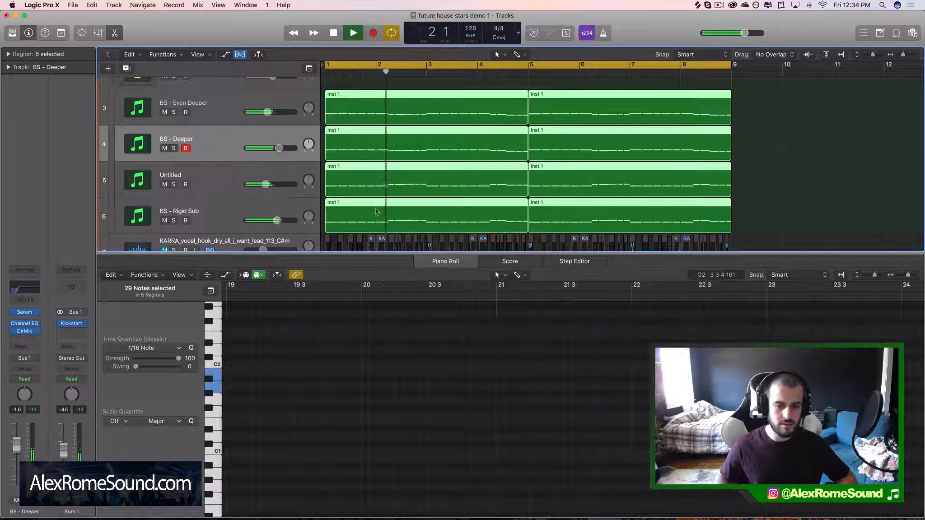
pyautogui.press('space')
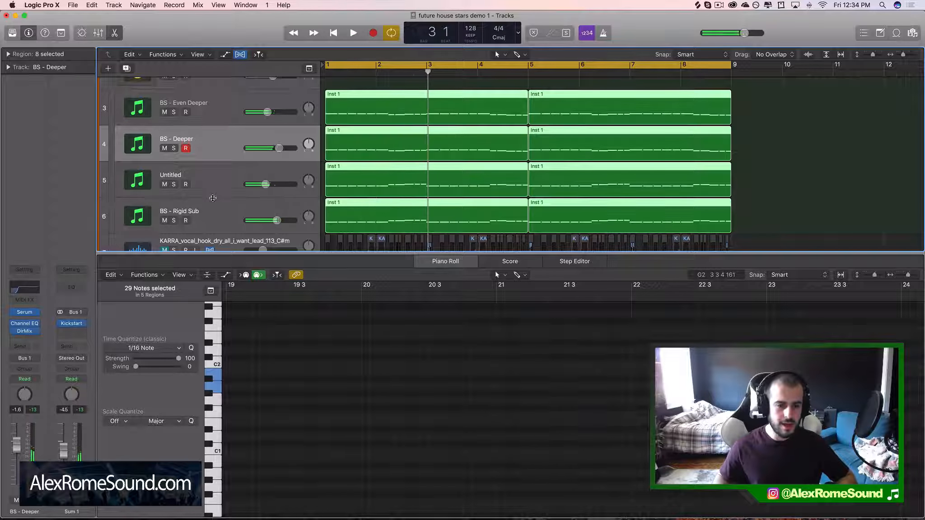
# Step: Solo the BS - Rigid Sub track and examine its bass notes in the Piano Roll
pyautogui.click(170, 211)
pyautogui.click(174, 220)
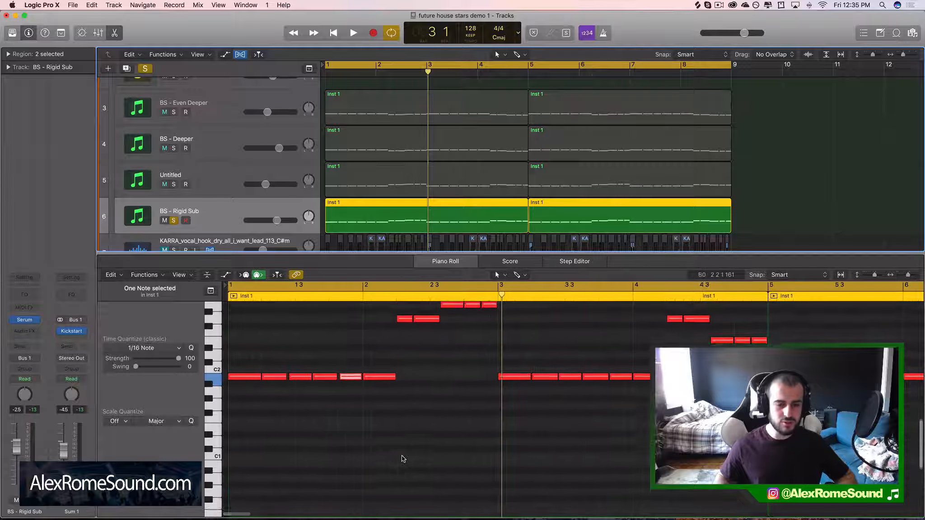
pyautogui.scroll(1, 402, 458)
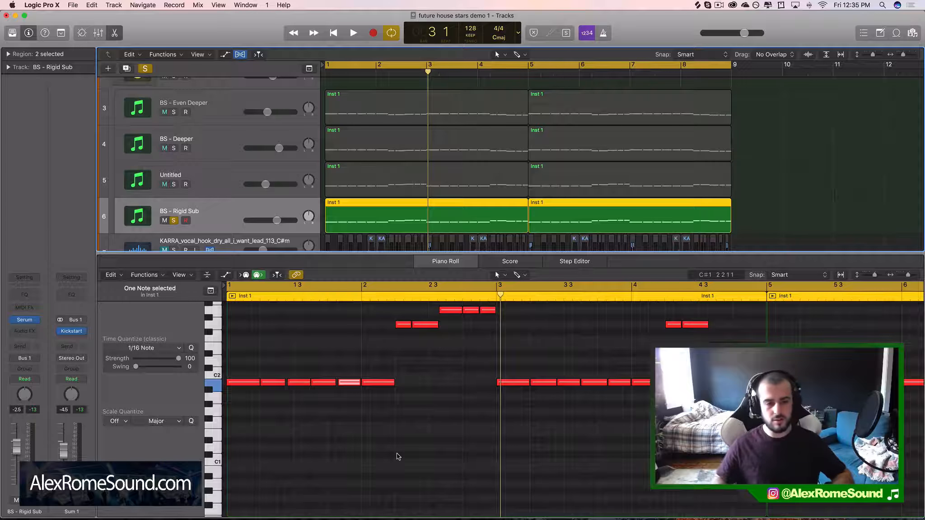
# Step: Solo BS - Deeper instead of BS - Rigid Sub and play its bass line from the start
pyautogui.click(182, 156)
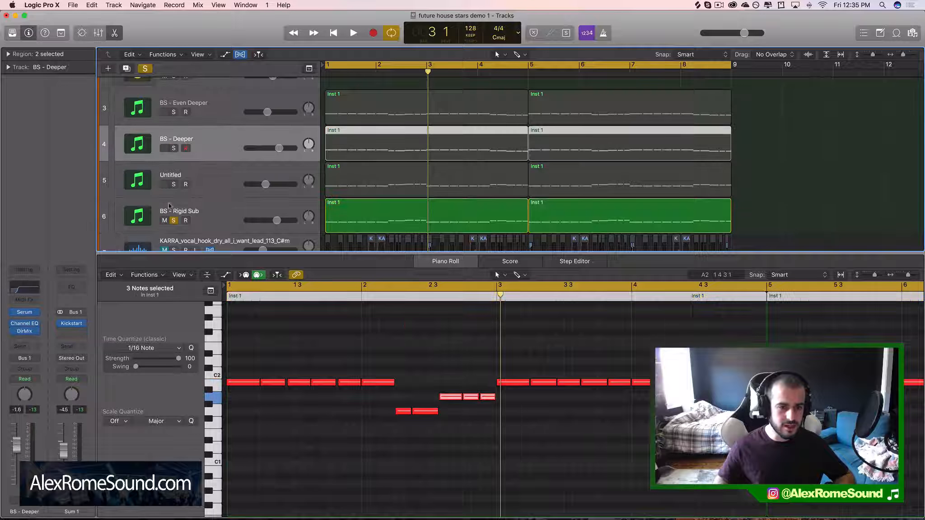
pyautogui.click(173, 148)
pyautogui.click(174, 220)
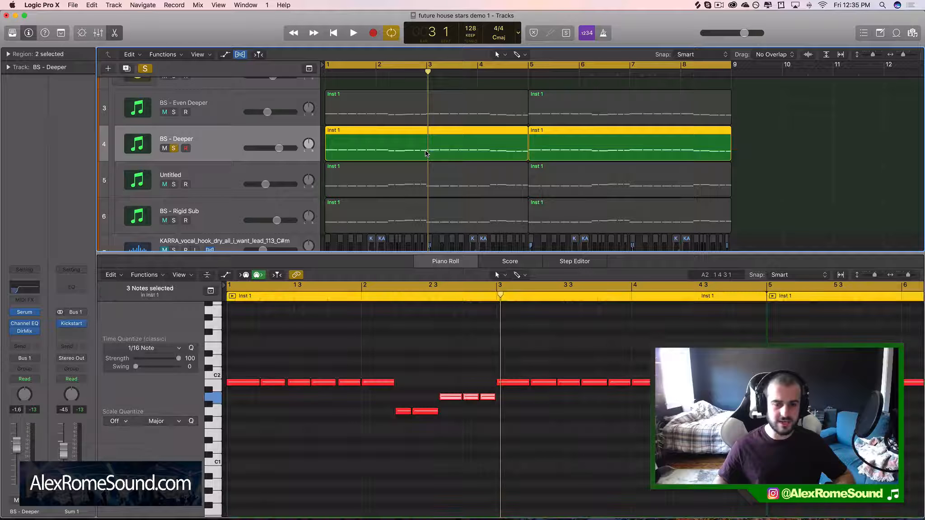
pyautogui.press('Return')
pyautogui.press('space')
pyautogui.press('space')
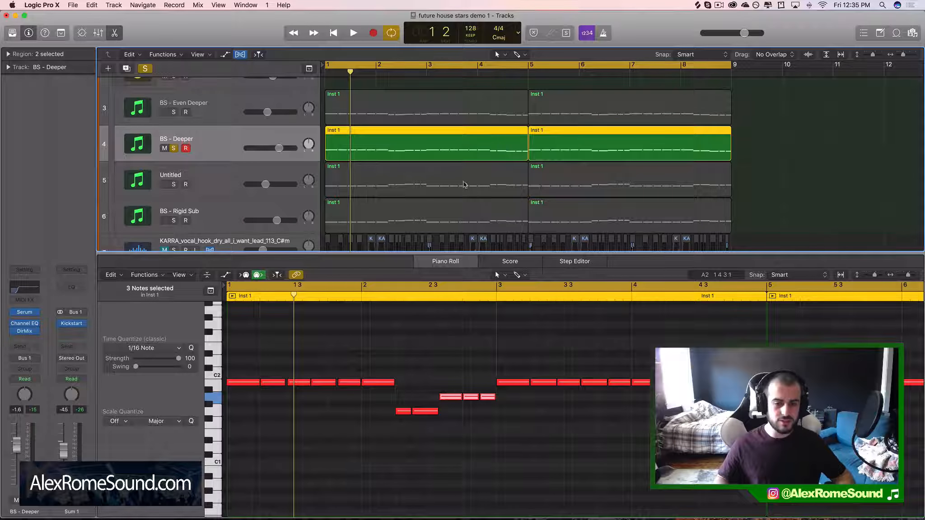
# Step: Show the notes of the first BS - Rigid Sub region for comparison with BS - Deeper
pyautogui.click(424, 228)
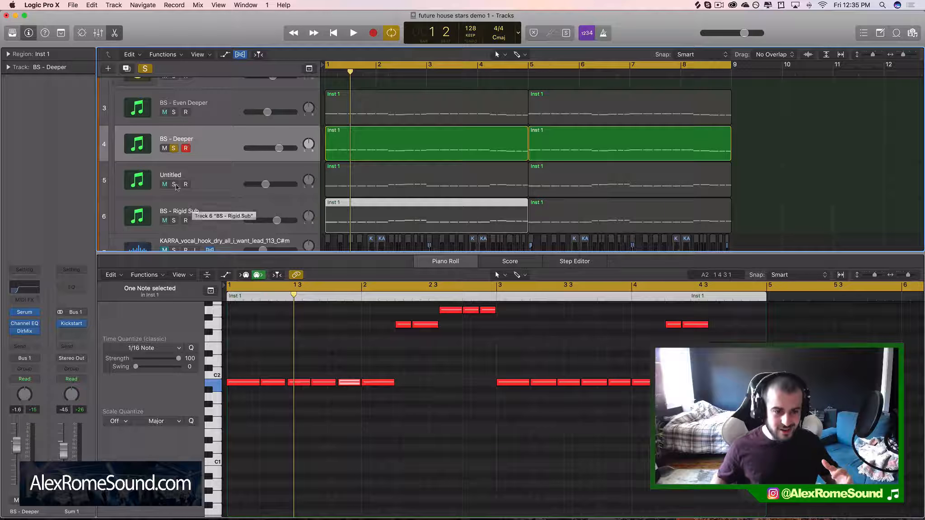
# Step: Solo BS - Rigid Sub together with BS - Deeper and play the two layers
pyautogui.click(202, 218)
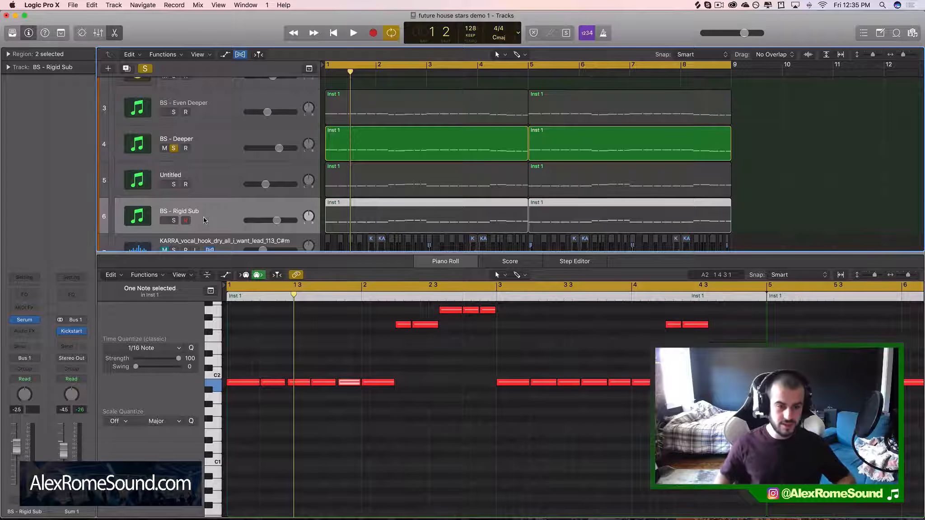
pyautogui.click(173, 220)
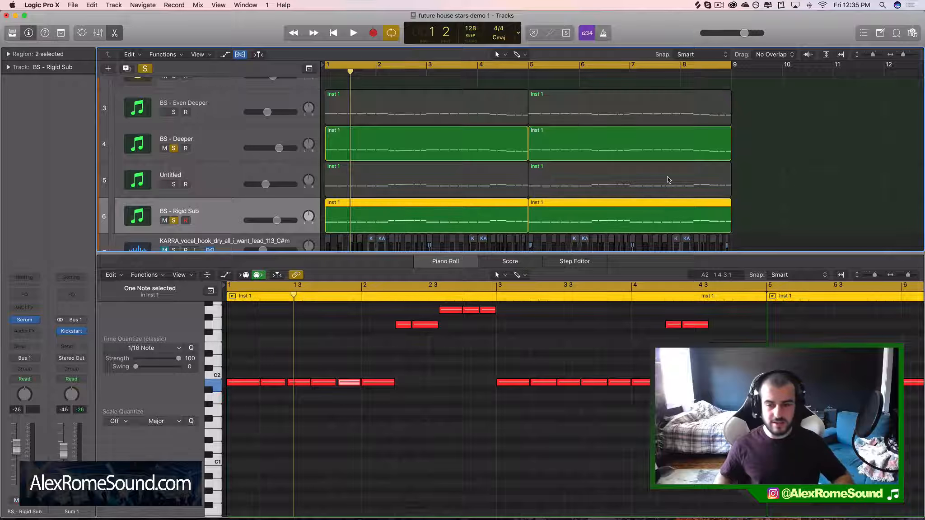
pyautogui.press('space')
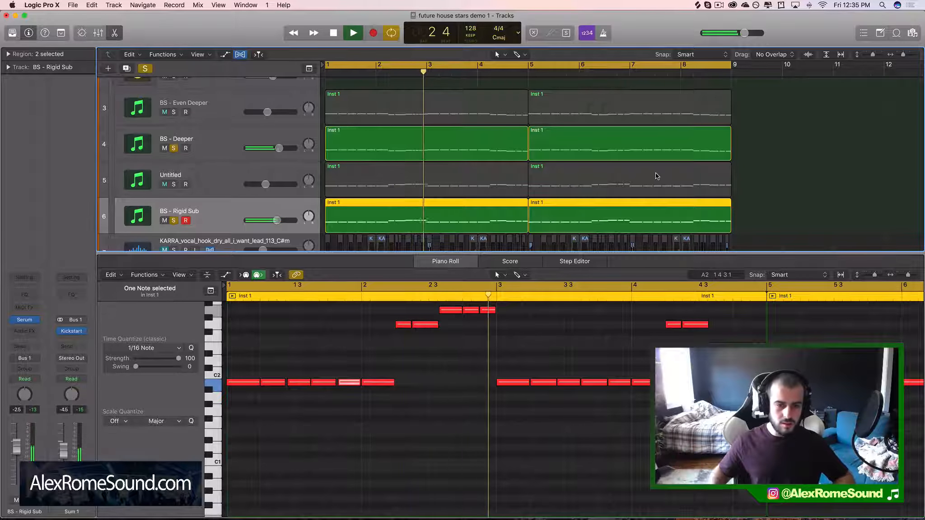
pyautogui.press('space')
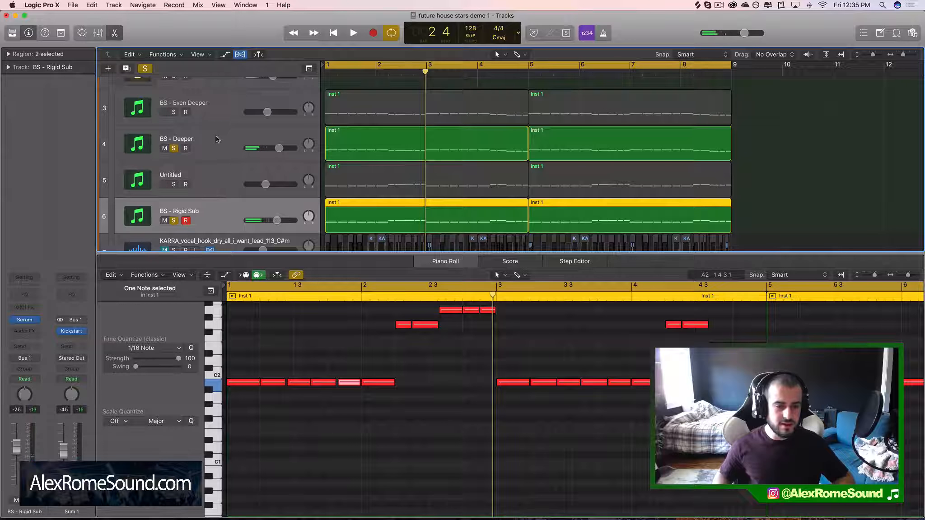
# Step: Add the Untitled bass track to the soloed layers and play the three tracks together
pyautogui.click(271, 194)
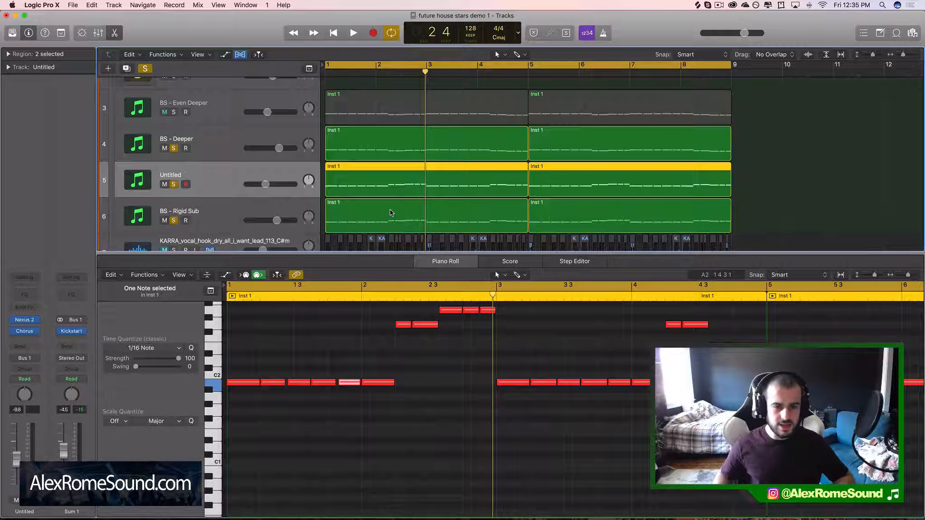
pyautogui.press('space')
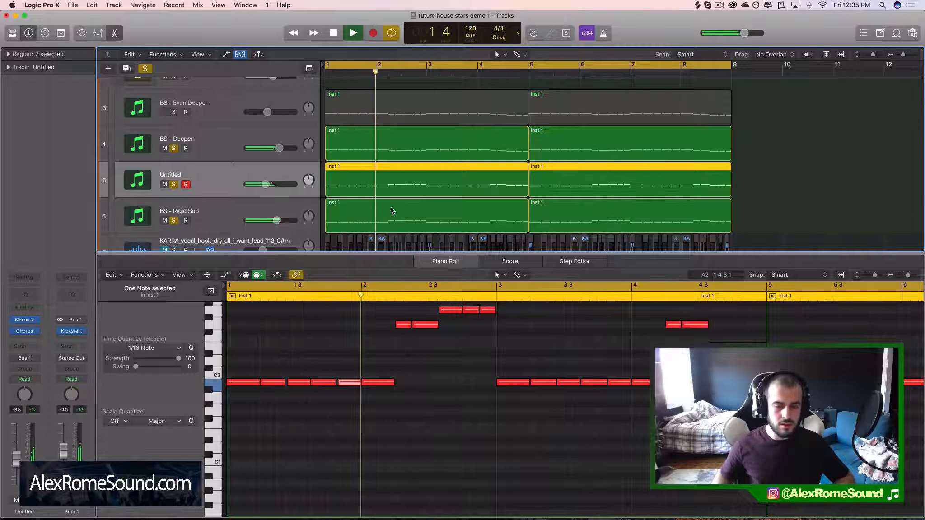
pyautogui.press('space')
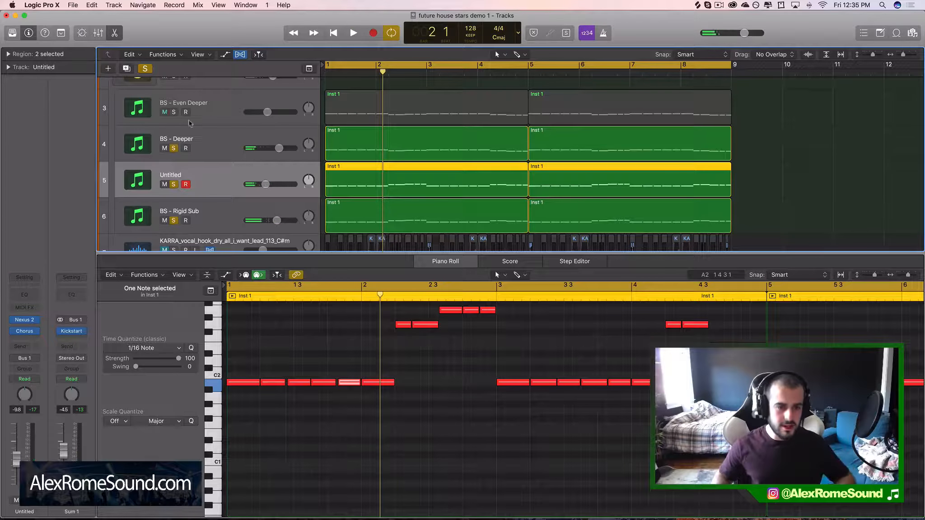
# Step: Add BS - Even Deeper to the soloed tracks, show its notes, and play all four bass layers
pyautogui.click(173, 112)
pyautogui.click(207, 105)
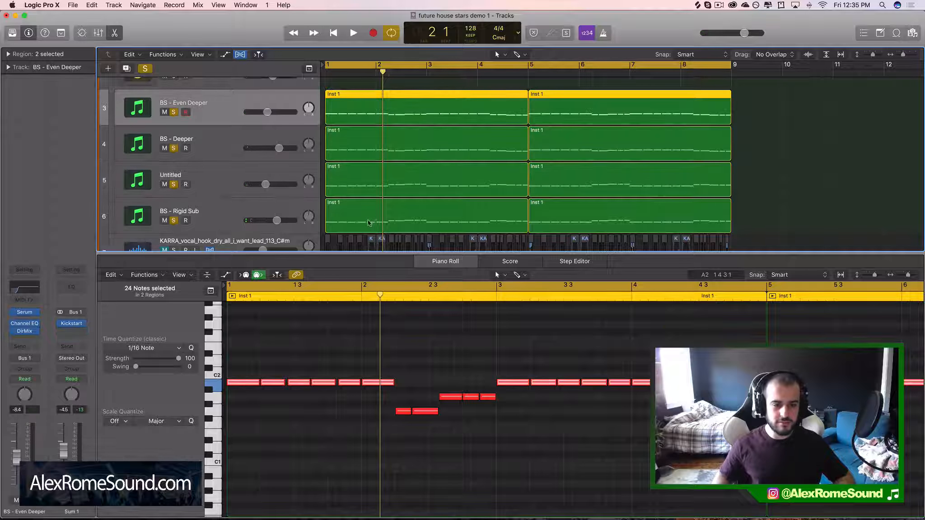
pyautogui.press('space')
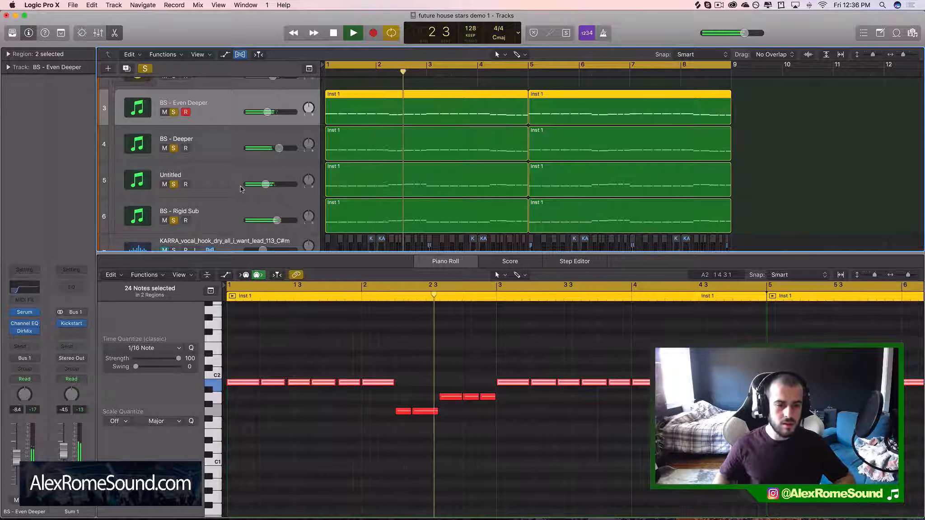
pyautogui.press('space')
# Step: Turn off solo on the four bass tracks and play the arrangement with the KARRA vocal hook track unmuted
pyautogui.moveTo(173, 221); pyautogui.dragTo(174, 113)
pyautogui.scroll(-3, 559, 189)
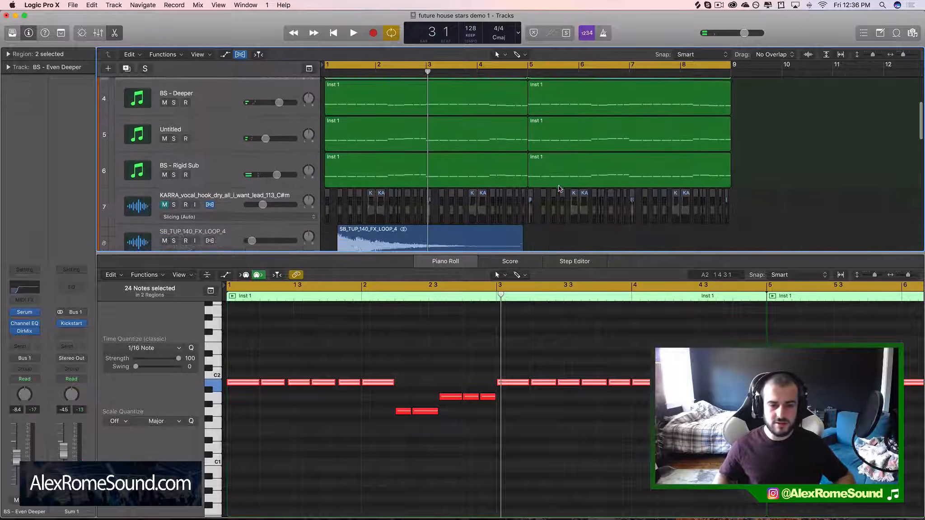
pyautogui.scroll(-1, 359, 155)
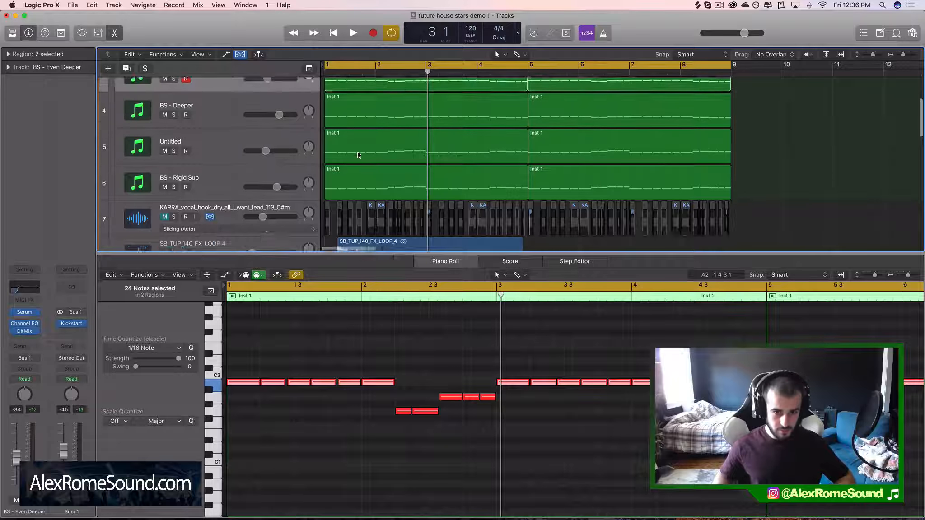
pyautogui.click(164, 190)
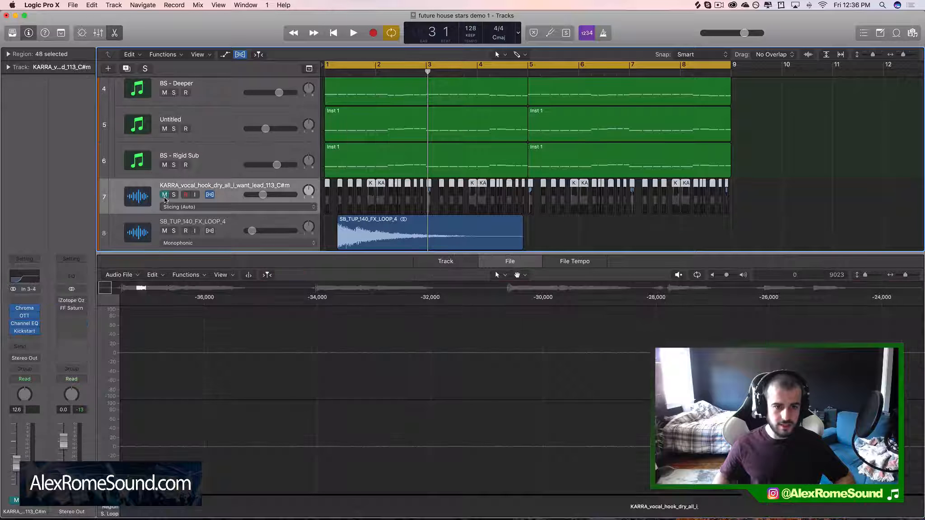
pyautogui.press('space')
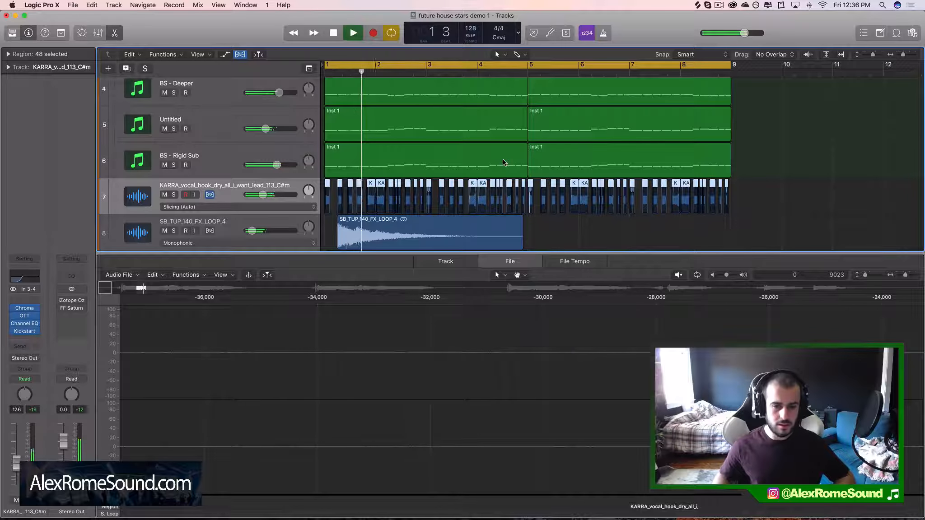
# Step: Enlarge the Tracks area over the editor to show the arrangement from the kick track down, and stop playback
pyautogui.scroll(3, 503, 162)
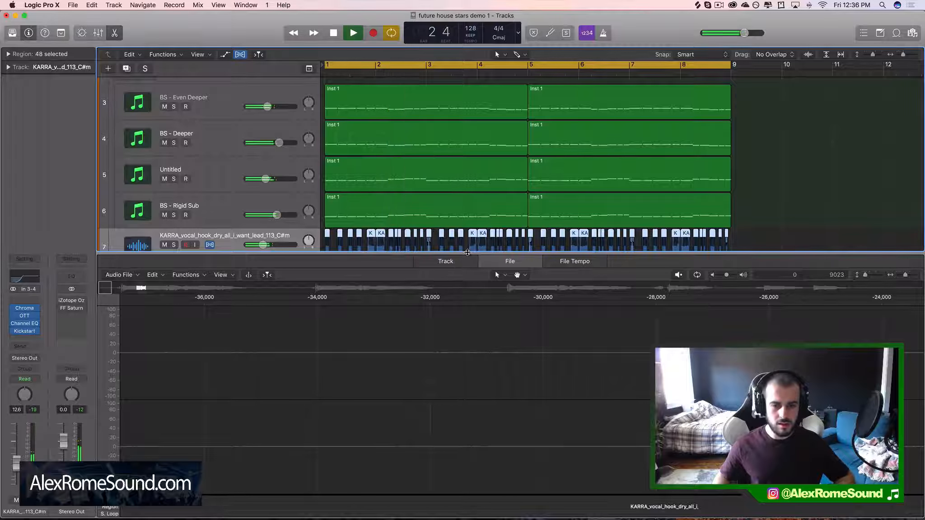
pyautogui.moveTo(464, 261); pyautogui.dragTo(464, 453)
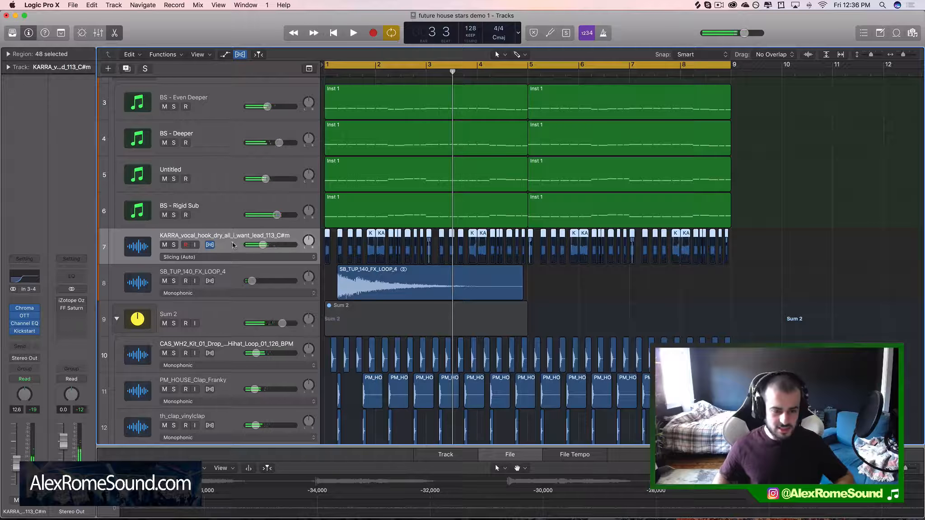
pyautogui.scroll(3, 420, 229)
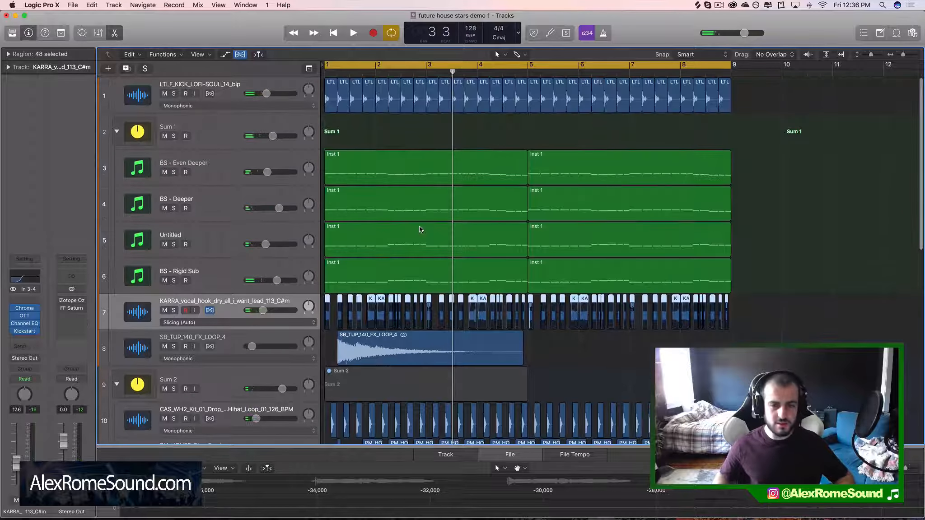
# Step: Select all eight Inst 1 regions on the four bass tracks inside Sum 1
pyautogui.moveTo(775, 195); pyautogui.dragTo(334, 190)
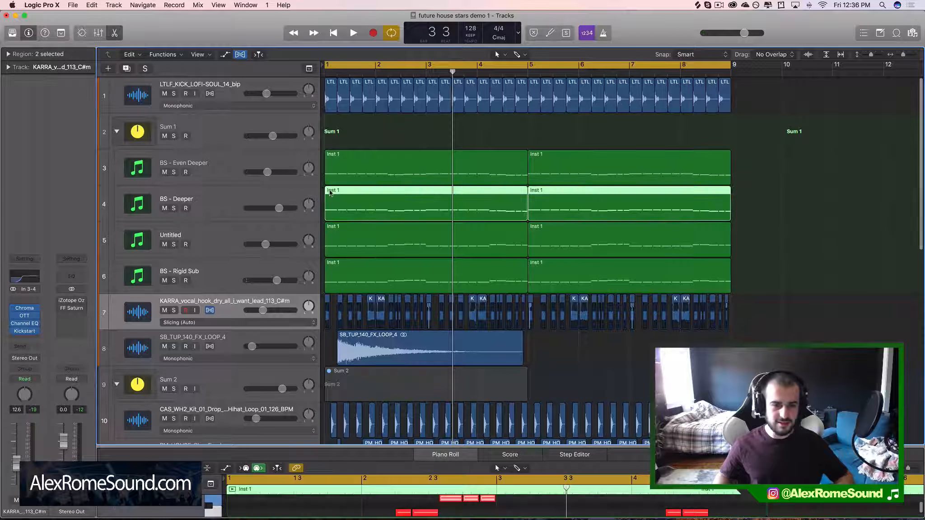
pyautogui.click(360, 141)
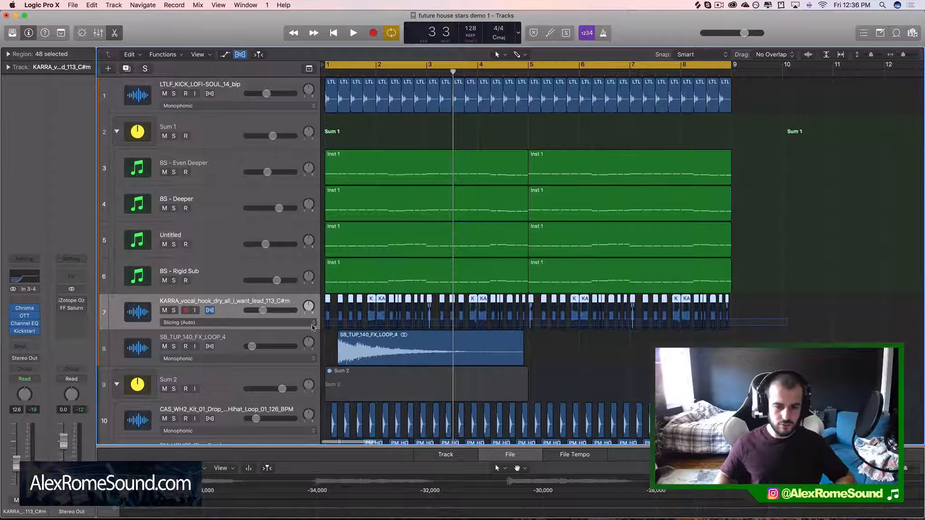
pyautogui.click(223, 138)
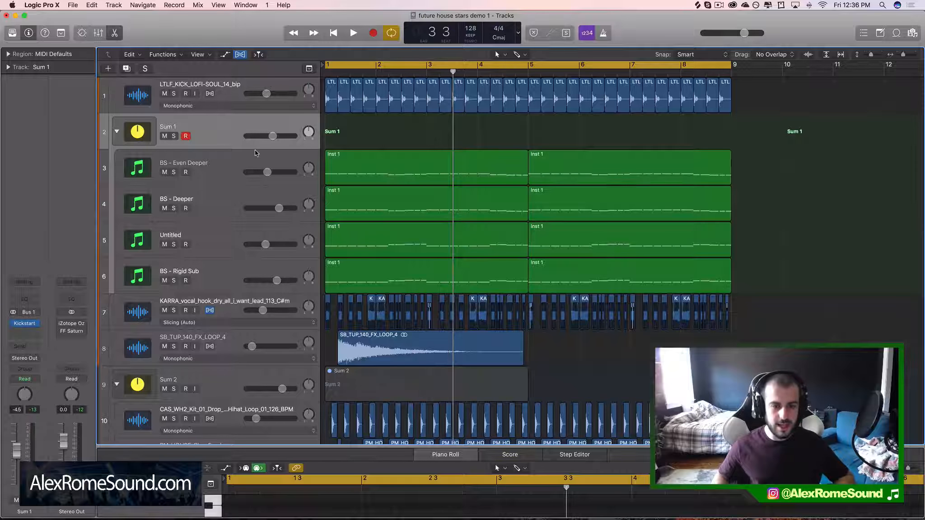
pyautogui.moveTo(835, 277); pyautogui.dragTo(396, 171)
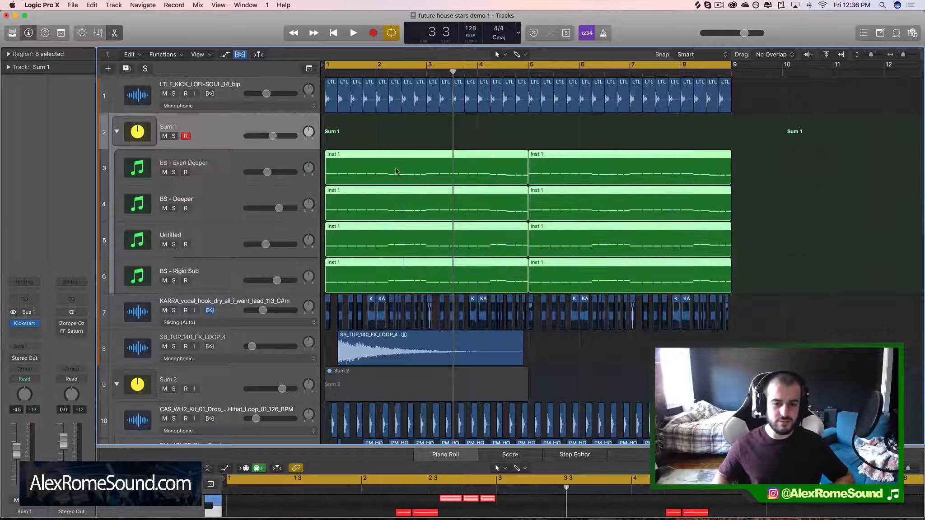
# Step: Enlarge the Piano Roll for the selected bass regions and select all of their notes
pyautogui.press('e')
pyautogui.press('e')
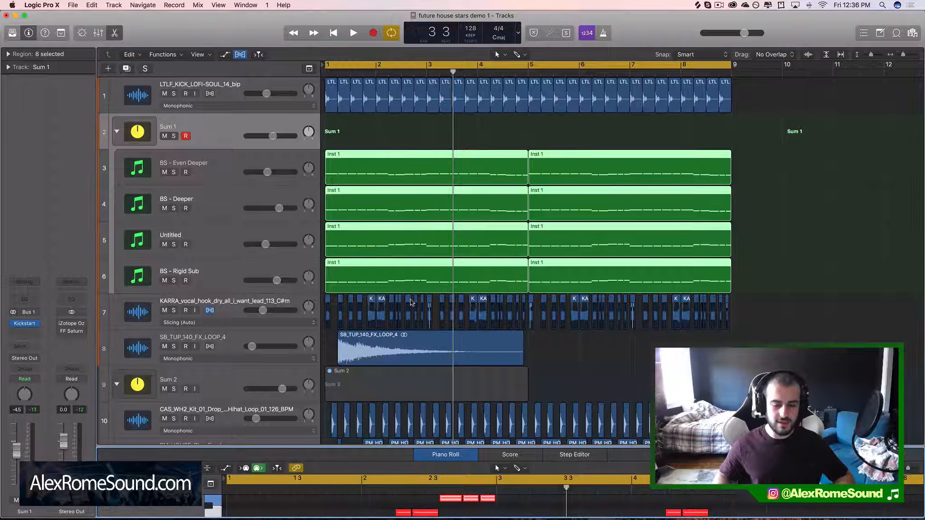
pyautogui.moveTo(408, 449); pyautogui.dragTo(408, 108)
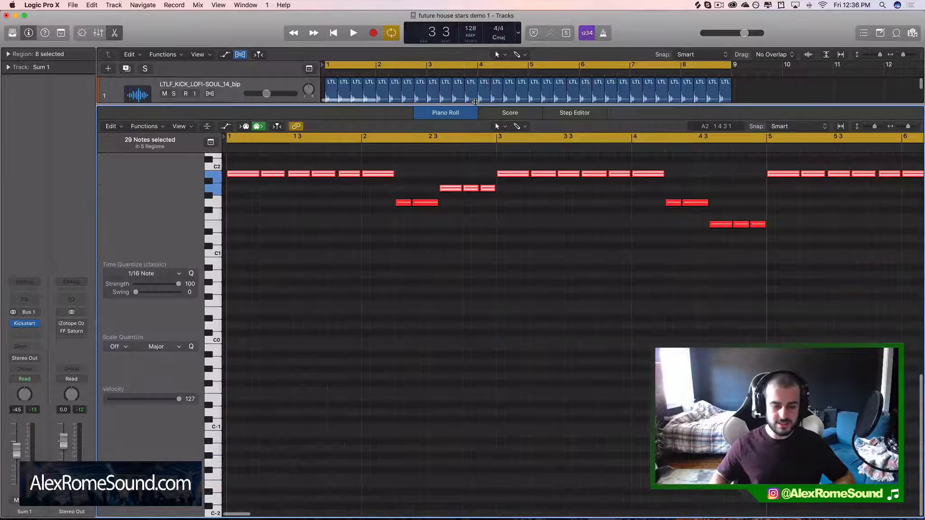
pyautogui.scroll(4, 457, 287)
pyautogui.moveTo(571, 333); pyautogui.dragTo(221, 150)
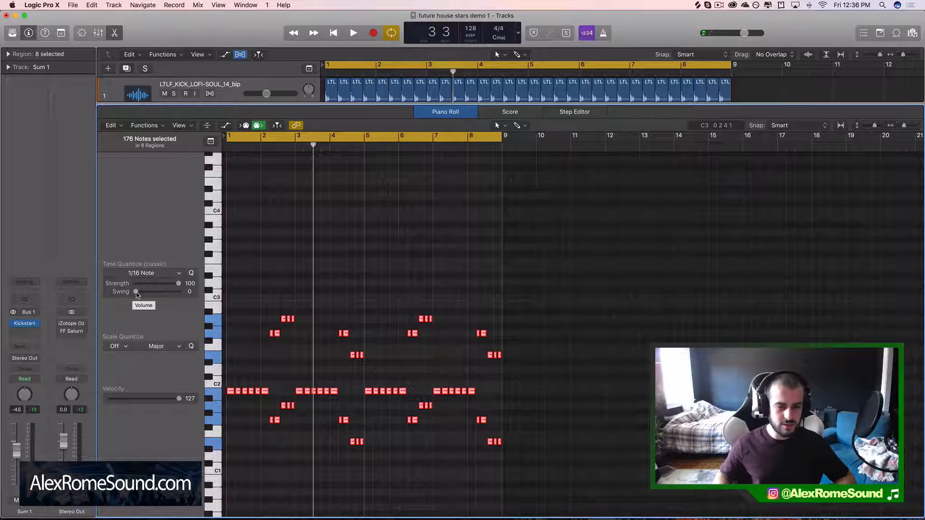
# Step: Try different swing amounts, including 28, 43 and 0, on the 1/16 Note quantization of the selected bass notes
pyautogui.press('super+Right')
pyautogui.press('super+Right')
pyautogui.press('super+Right')
pyautogui.press('super+Right')
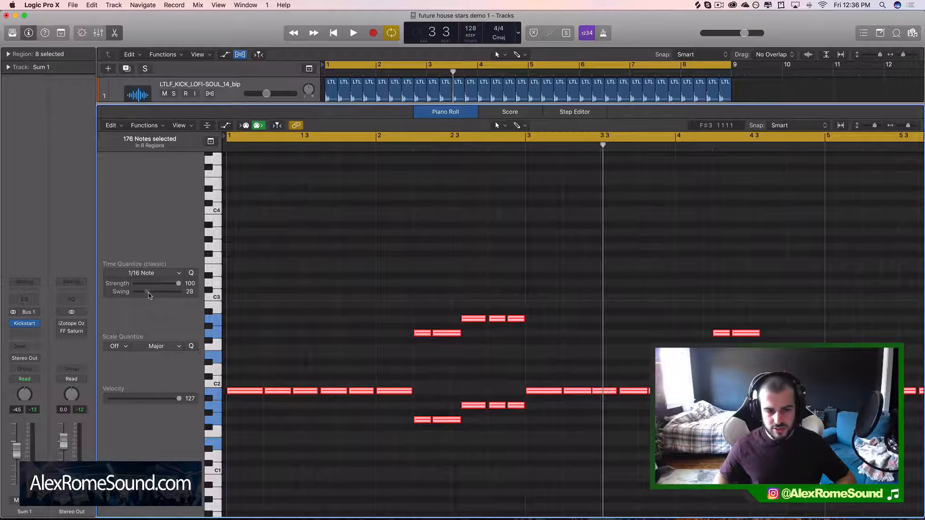
pyautogui.moveTo(177, 298); pyautogui.dragTo(185, 298)
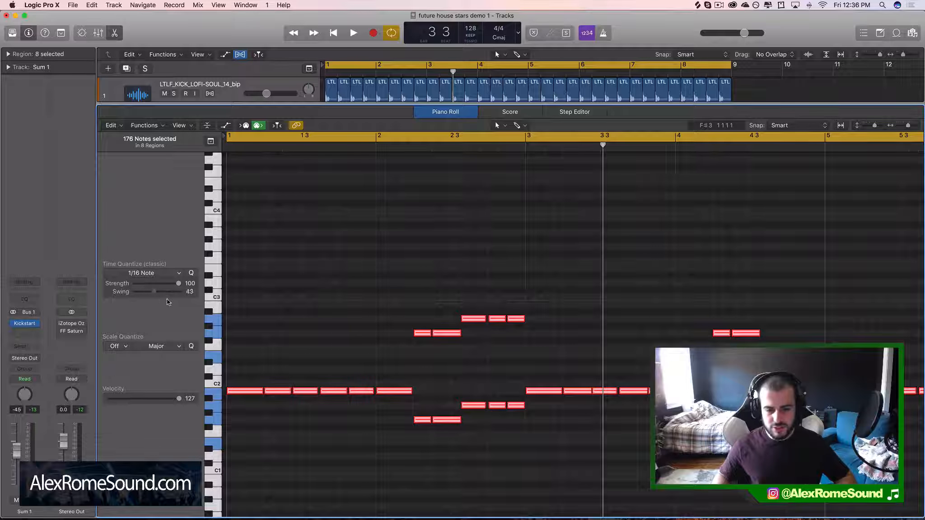
pyautogui.moveTo(168, 299); pyautogui.dragTo(158, 302)
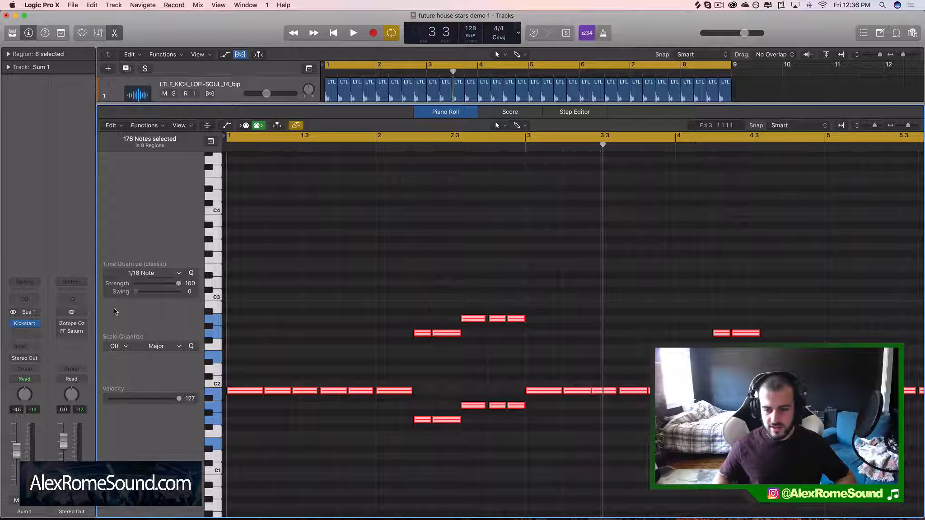
pyautogui.moveTo(134, 309); pyautogui.dragTo(211, 309)
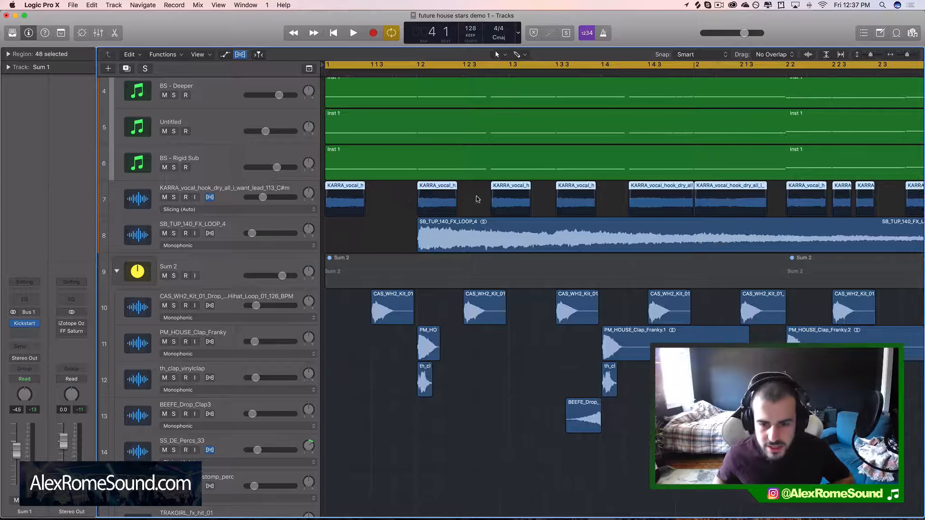
# Step: Check the timing of the third KARRA vocal chop in bar 1 by placing the playhead at its start
pyautogui.click(479, 201)
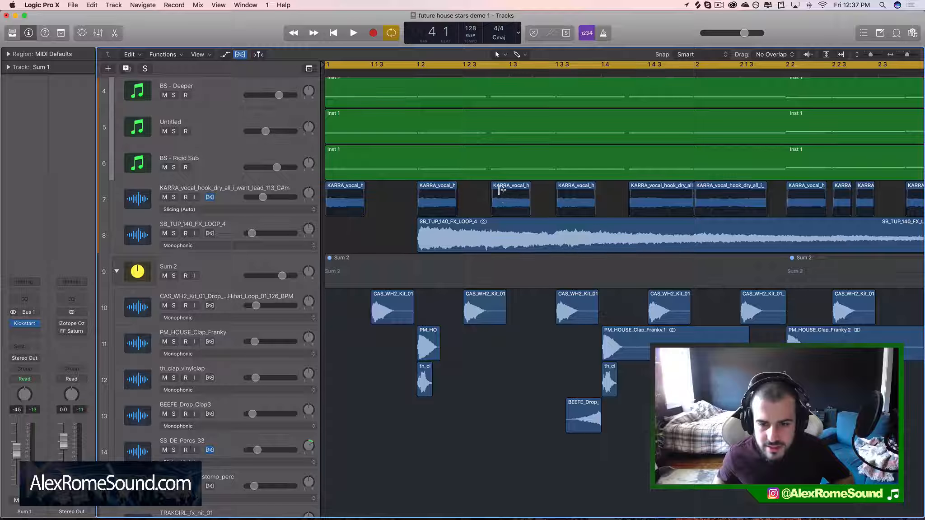
pyautogui.moveTo(502, 189); pyautogui.dragTo(503, 186)
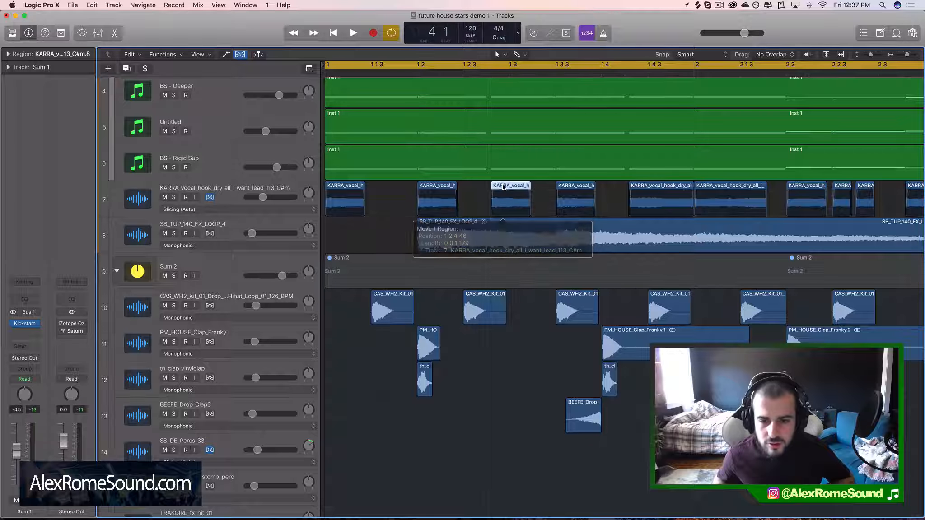
pyautogui.click(491, 71)
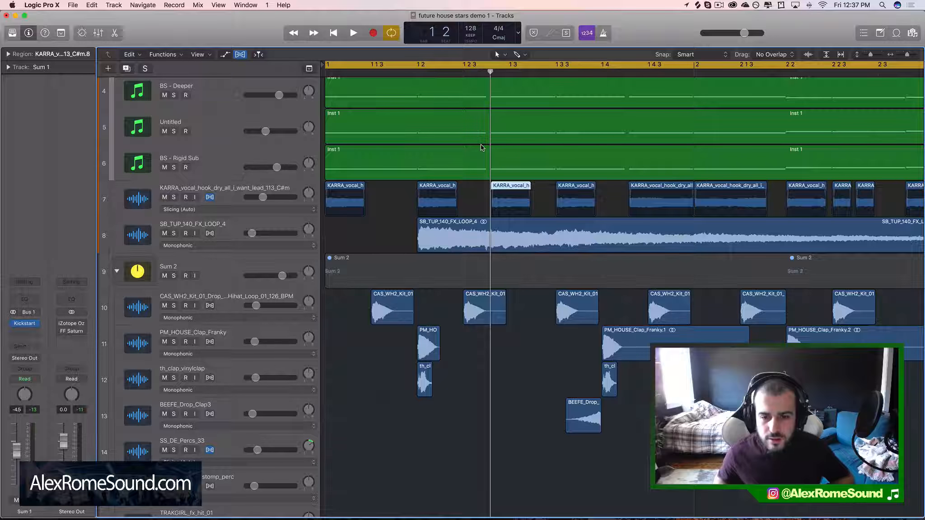
pyautogui.press('super+Left')
pyautogui.press('super+Left')
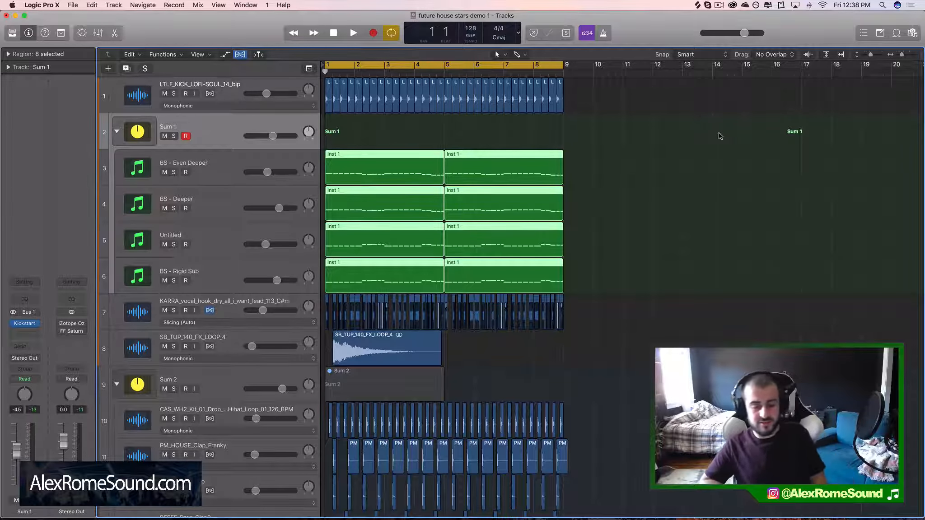
pyautogui.click(718, 5)
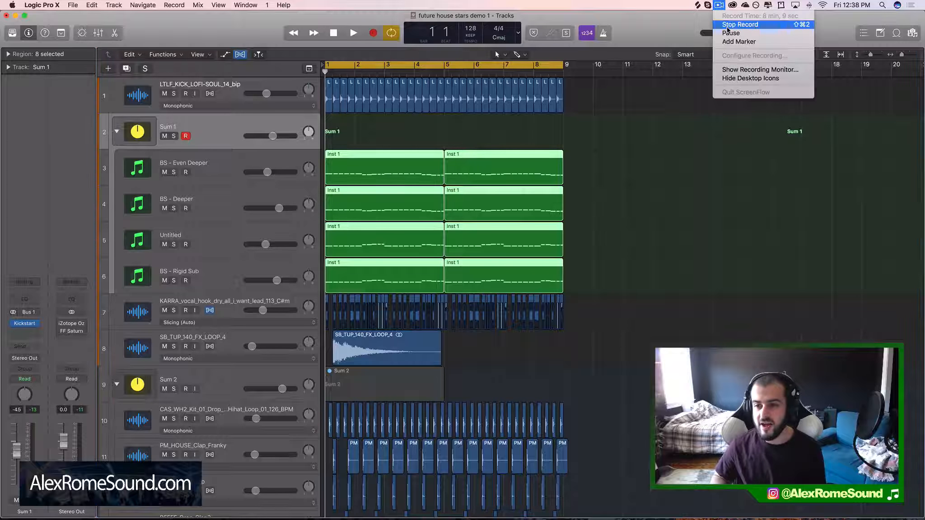